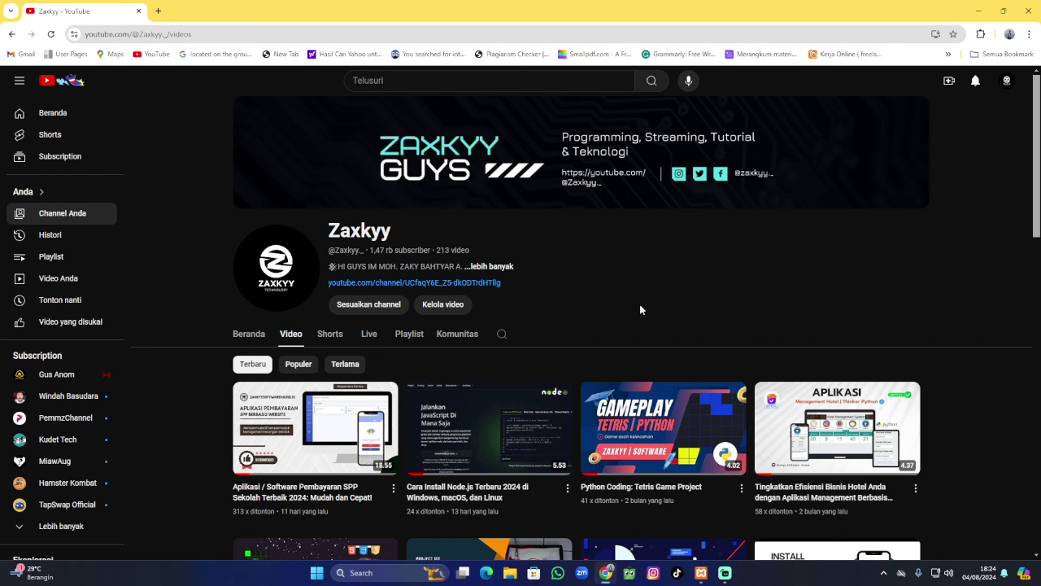
# Open a new blank tab beside the YouTube channel's videos tab.
pyautogui.click(159, 11)
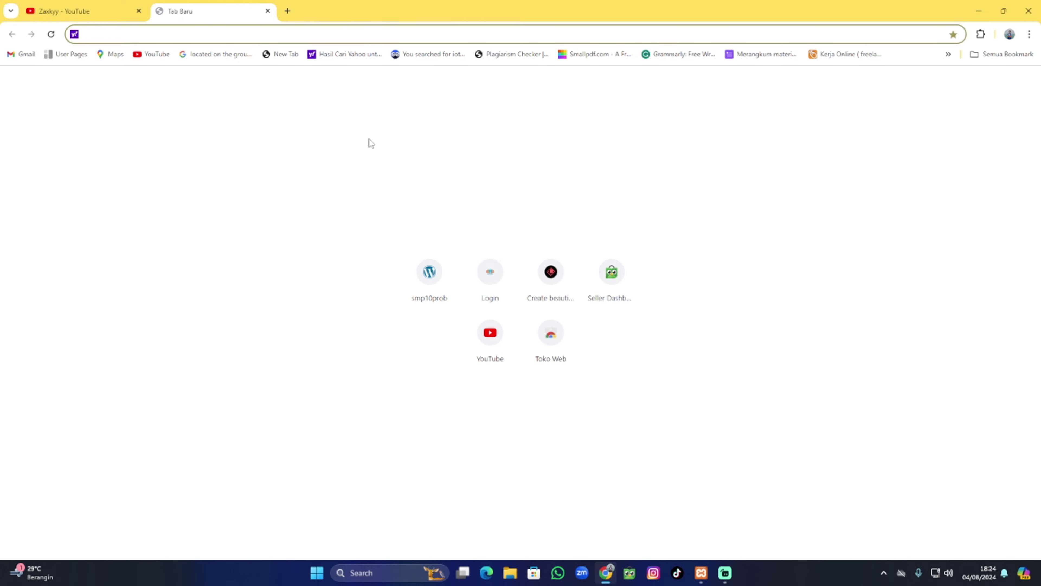
# Search Yahoo for 'WORDPRSS DOWNLOAD' and open the 'Download – WordPress.org' result.
pyautogui.write('WORDP')
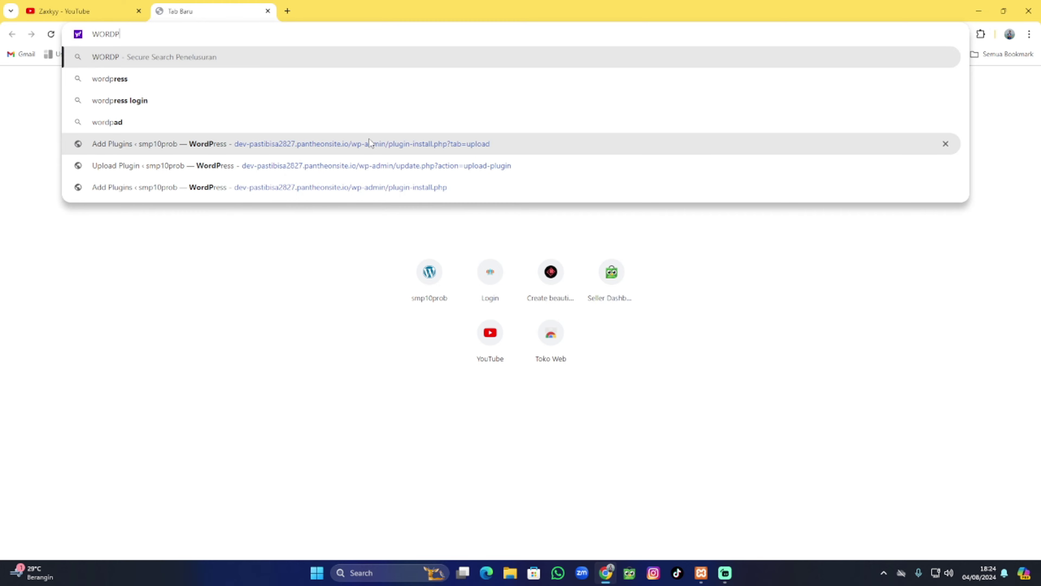
pyautogui.write('RSS DOWNLOAD')
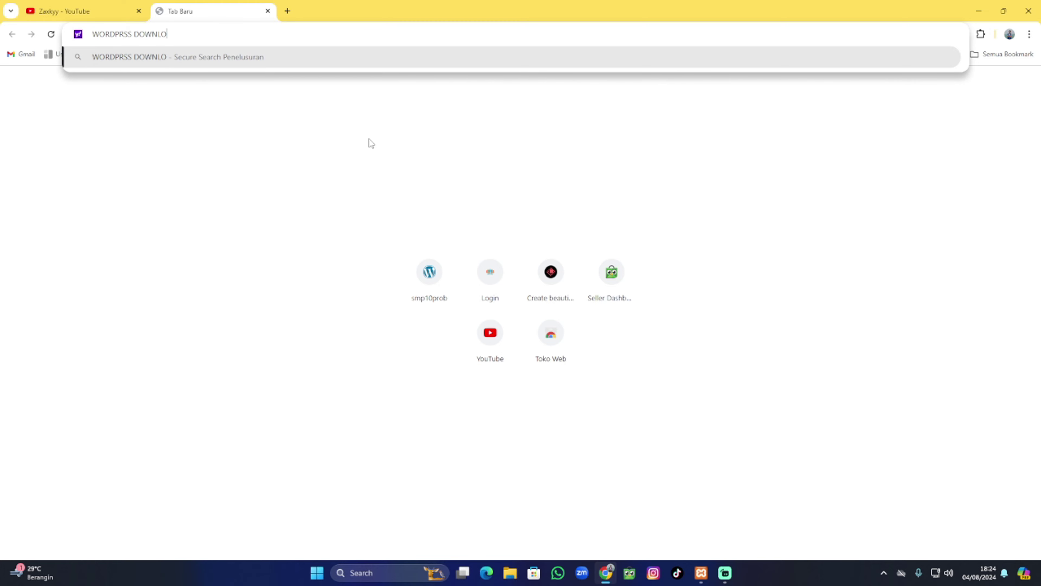
pyautogui.press('Return')
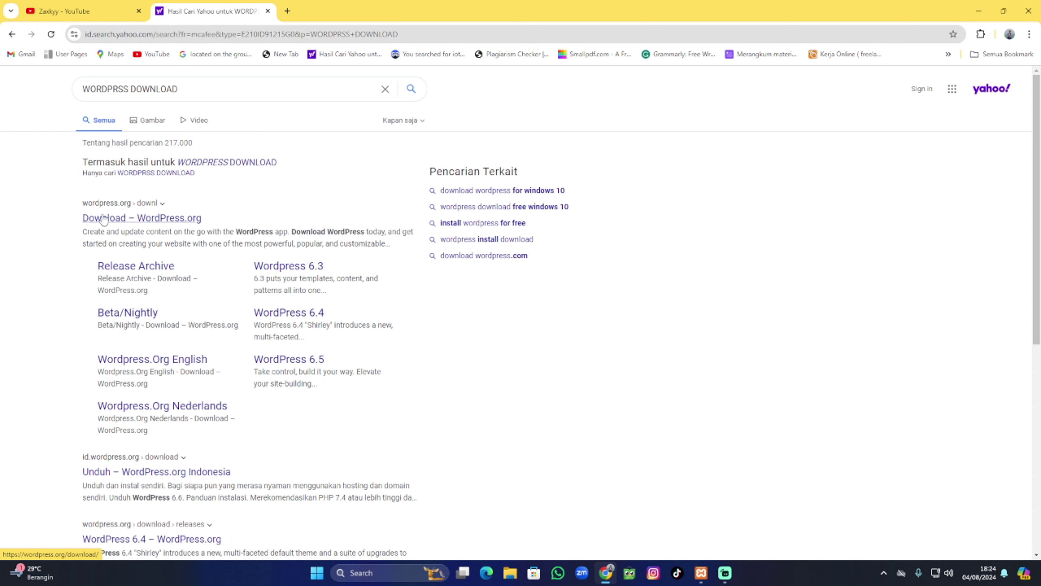
pyautogui.click(115, 220)
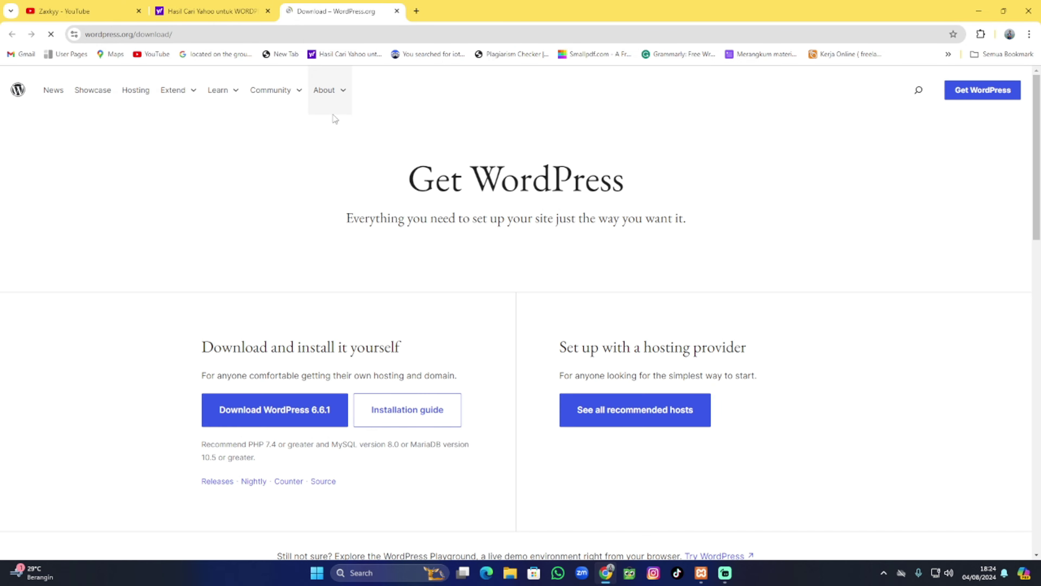
# Download wordpress-6.6.1.zip and show it in the Downloads\Compressed folder.
pyautogui.scroll(-1, 374, 157)
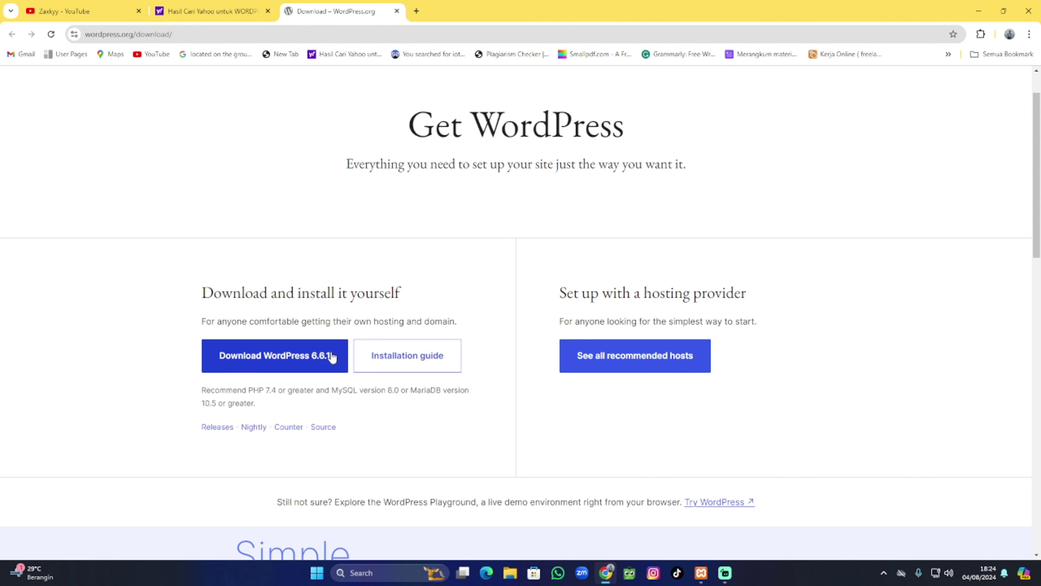
pyautogui.click(318, 360)
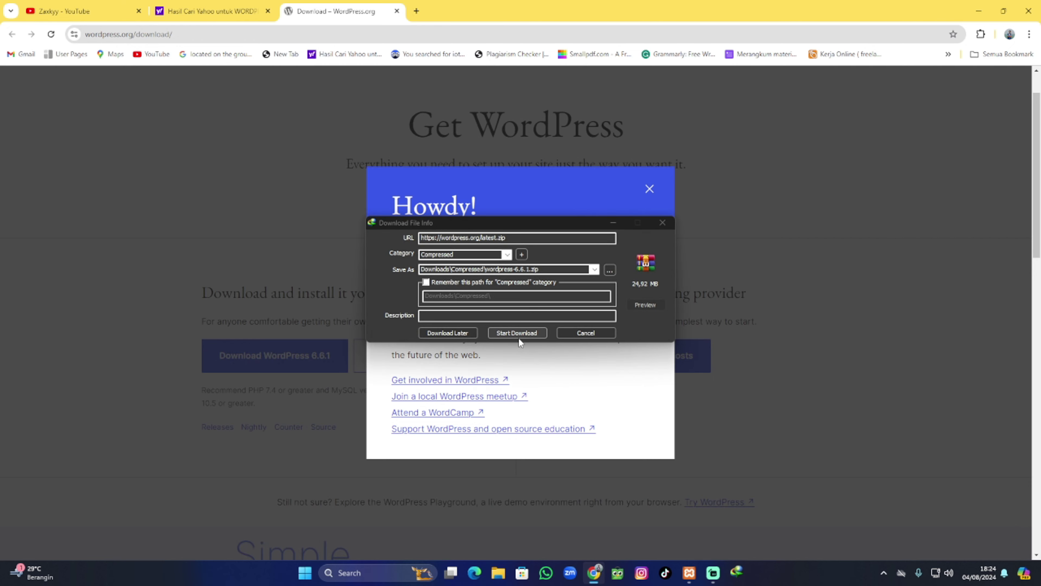
pyautogui.click(515, 333)
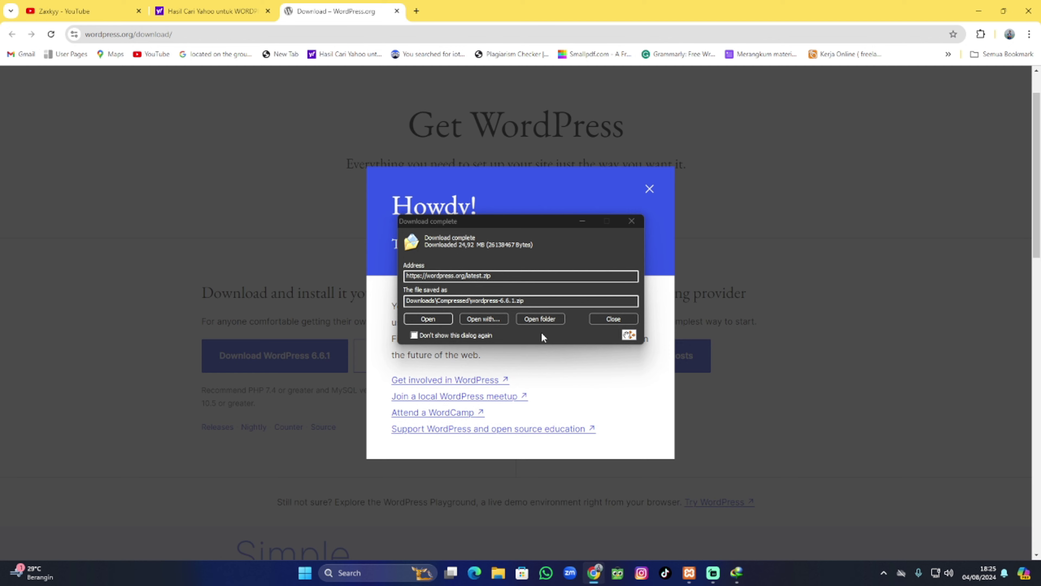
pyautogui.click(536, 318)
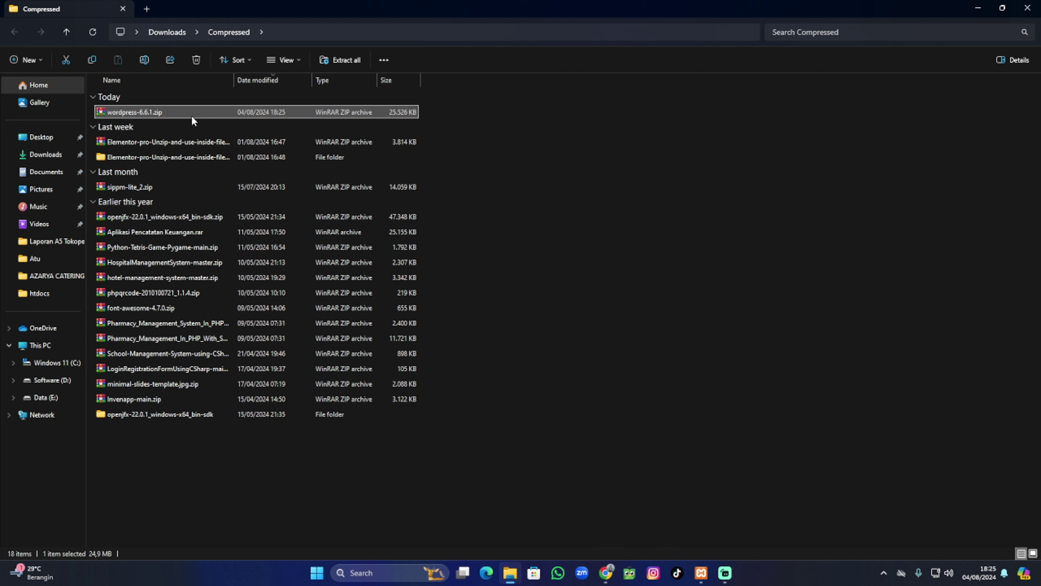
# Move wordpress-6.6.1.zip from Downloads\Compressed into D:\xampp\htdocs.
pyautogui.hotkey('ctrl', 'x')
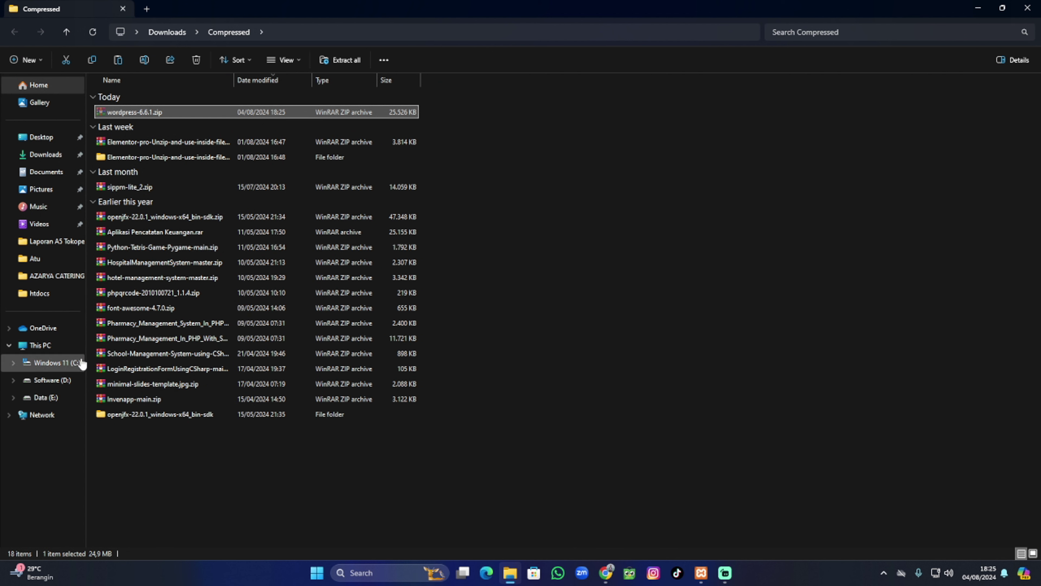
pyautogui.click(61, 381)
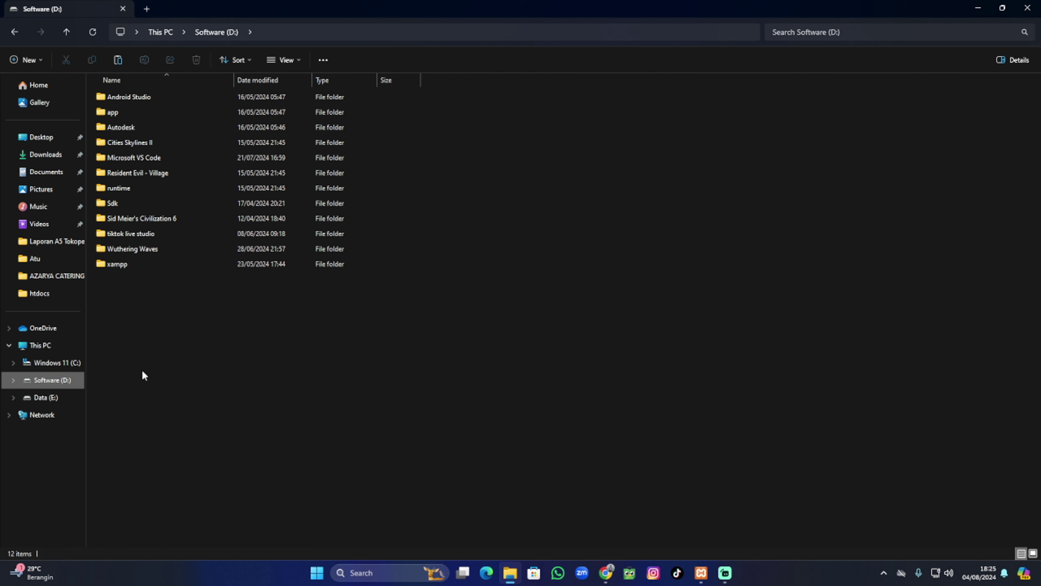
pyautogui.doubleClick(134, 265)
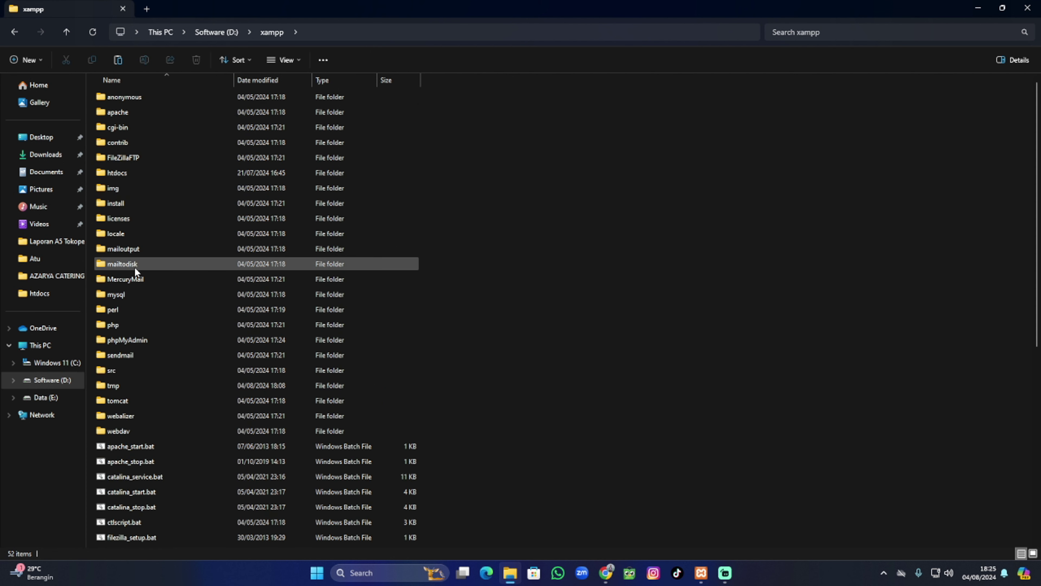
pyautogui.doubleClick(136, 174)
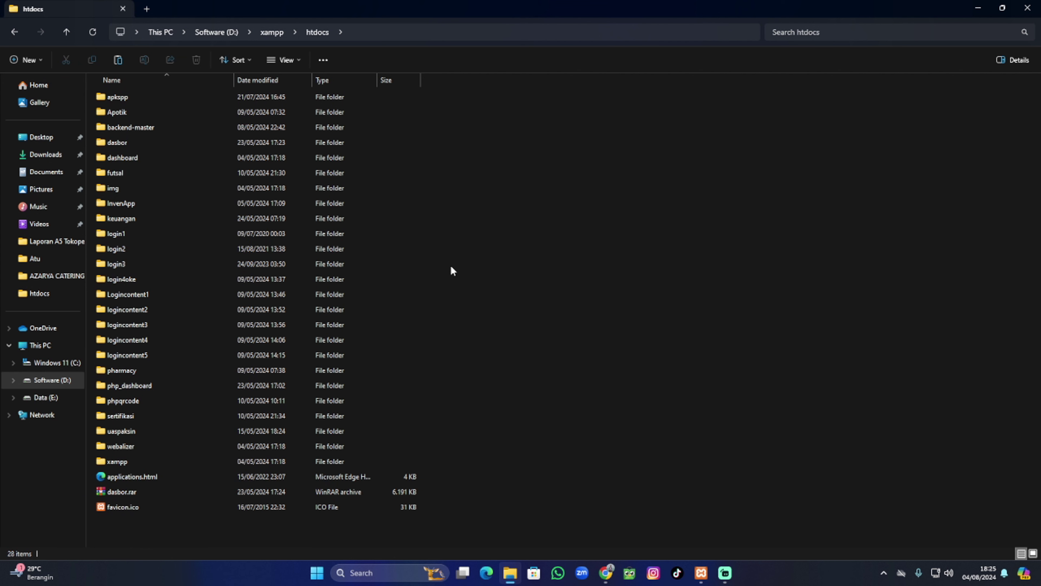
pyautogui.hotkey('ctrl', 'v')
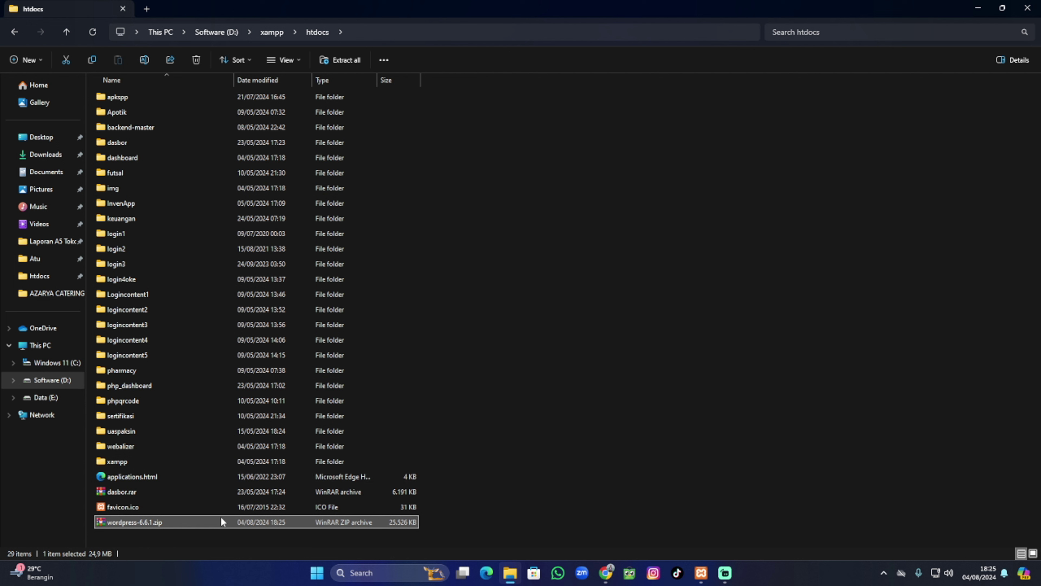
# Extract the WordPress zip in htdocs with WinRAR's Extract Here, then bring up XAMPP.
pyautogui.rightClick(246, 520)
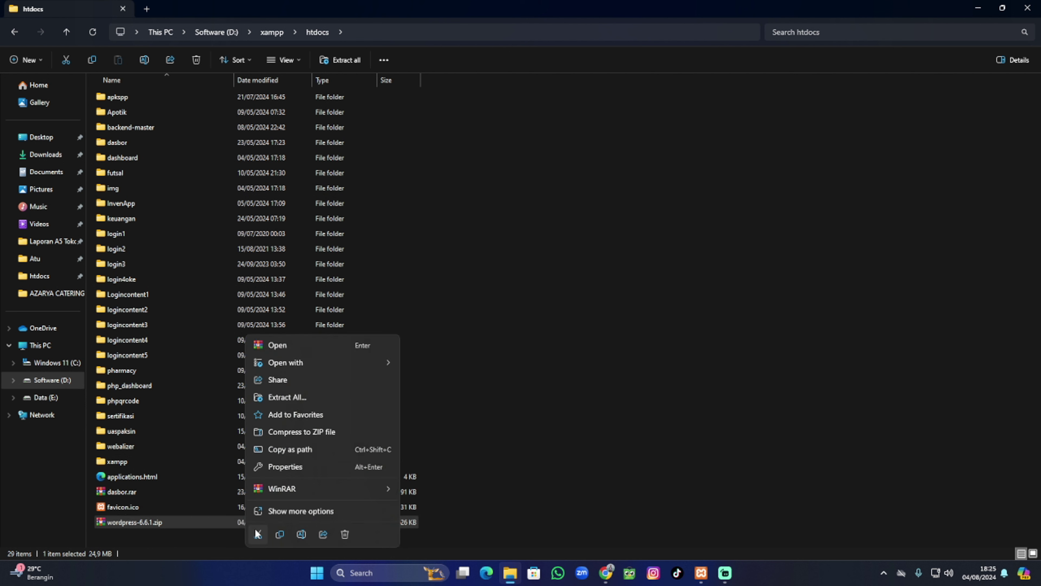
pyautogui.moveTo(342, 493)
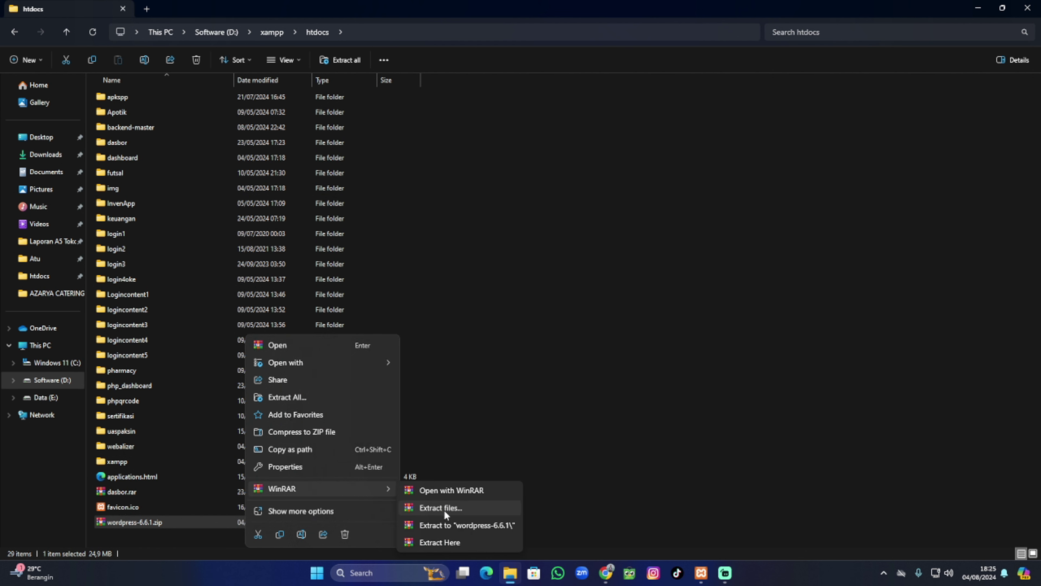
pyautogui.click(452, 541)
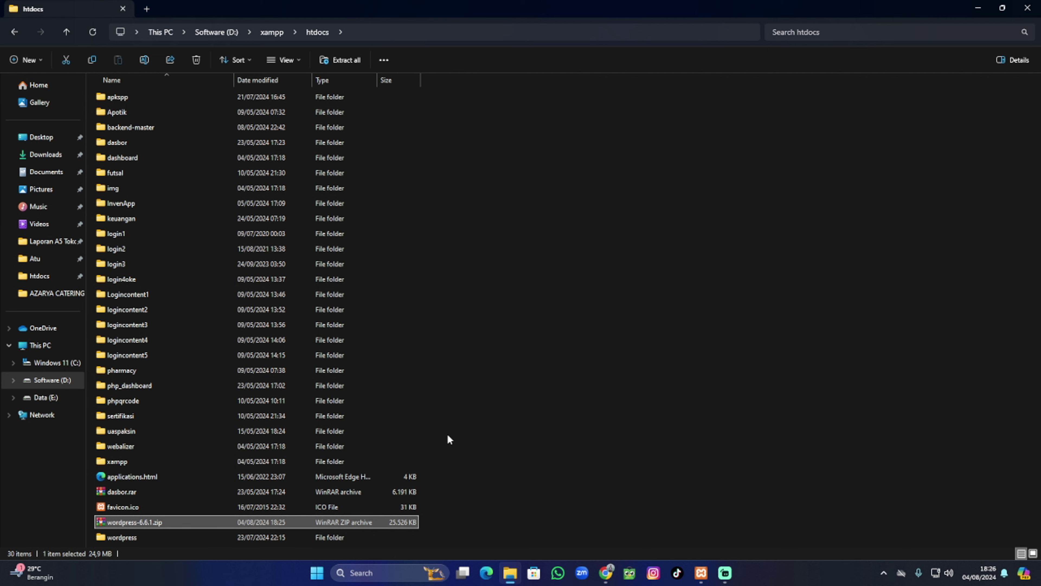
pyautogui.click(701, 573)
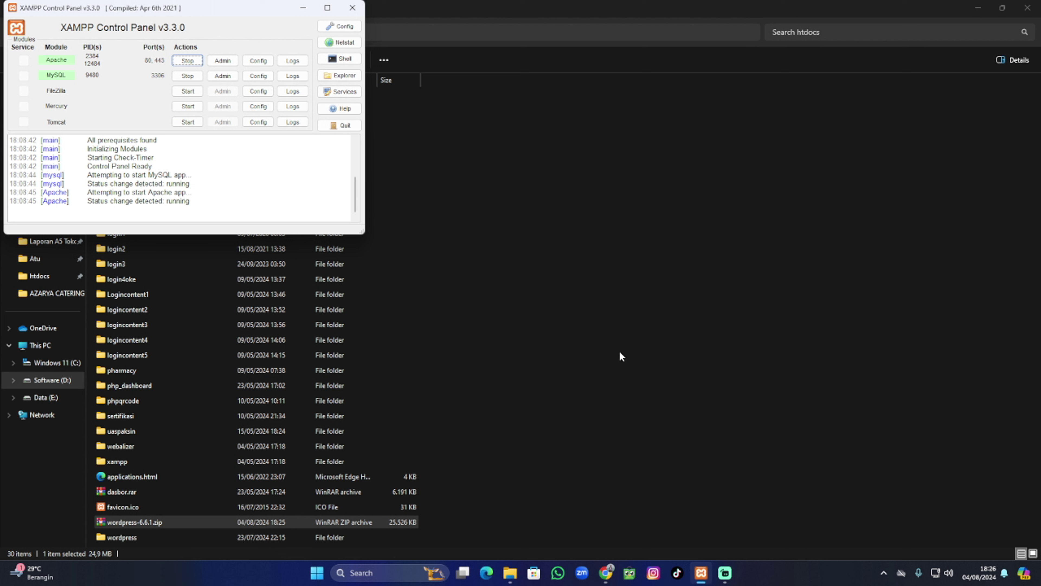
# Leave XAMPP running Apache and MySQL and open a fresh blank tab in Chrome.
pyautogui.click(607, 573)
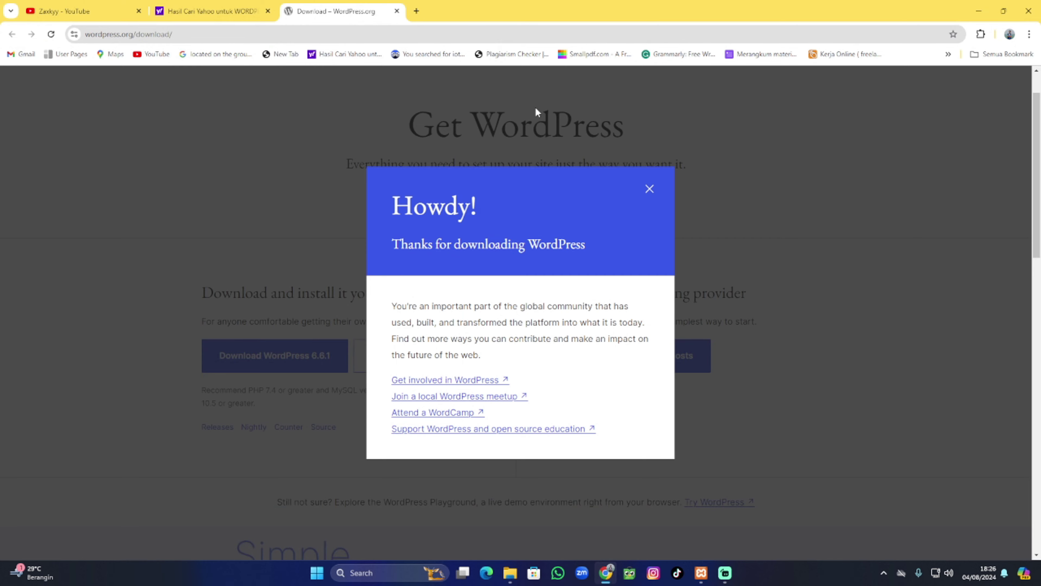
pyautogui.click(417, 12)
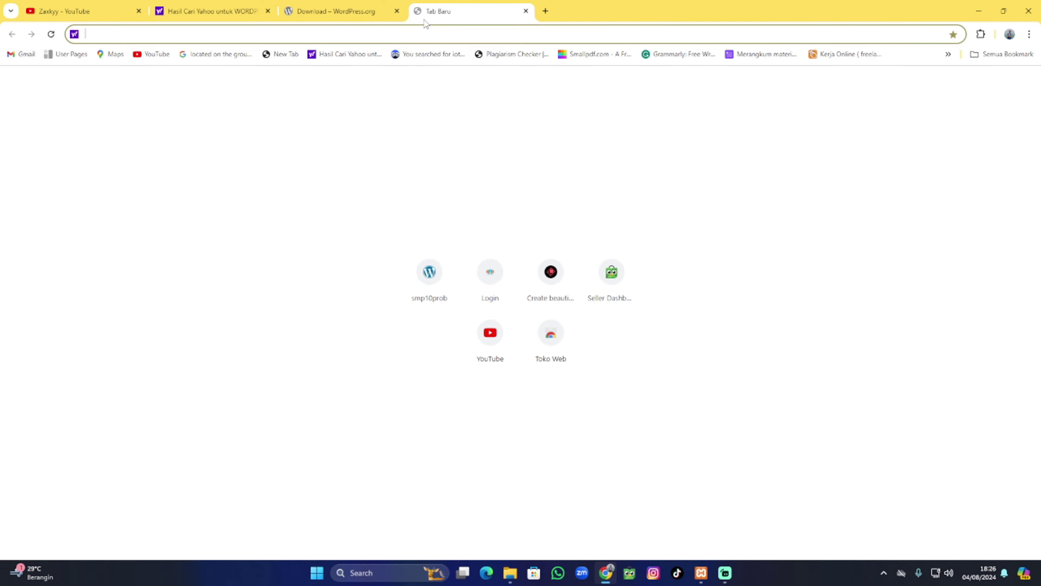
# Start entering localhost/wordpress and check the extracted wordpress folder in htdocs.
pyautogui.write('LOCALHOS')
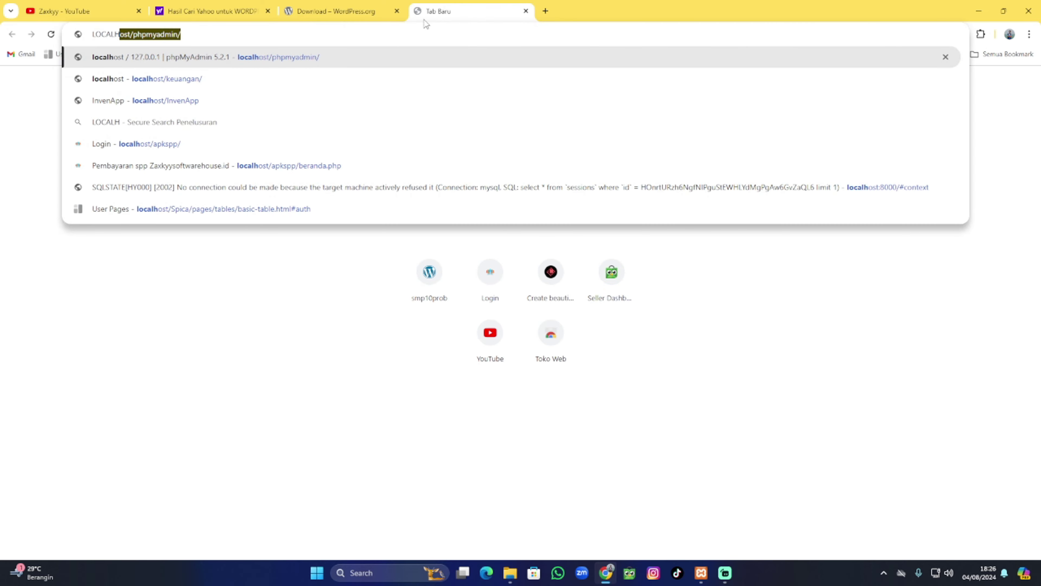
pyautogui.press('BackSpace')
pyautogui.press('BackSpace')
pyautogui.press('BackSpace')
pyautogui.press('BackSpace')
pyautogui.press('BackSpace')
pyautogui.press('BackSpace')
pyautogui.press('BackSpace')
pyautogui.press('BackSpace')
pyautogui.press('BackSpace')
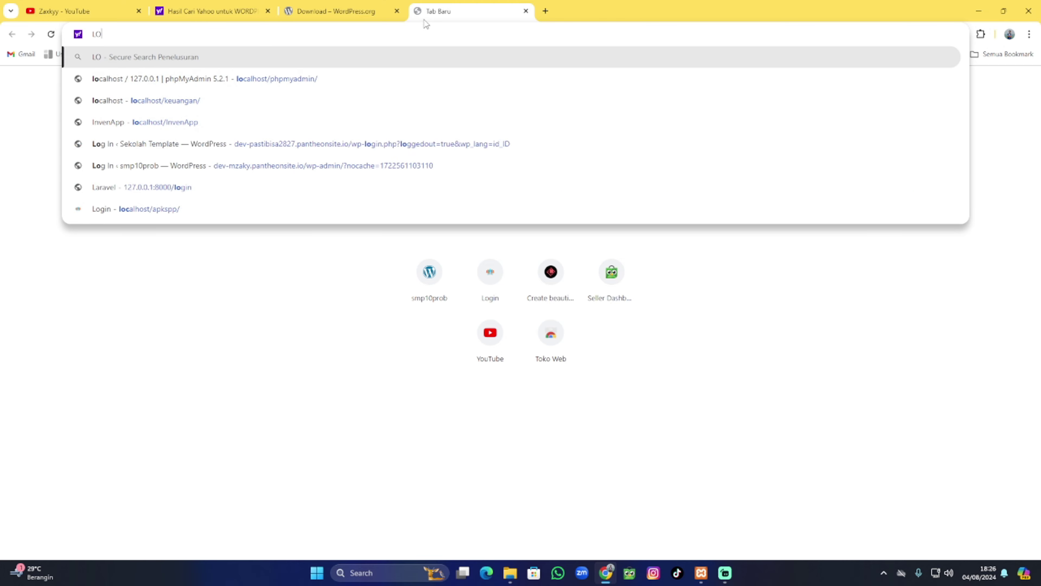
pyautogui.write('localhost')
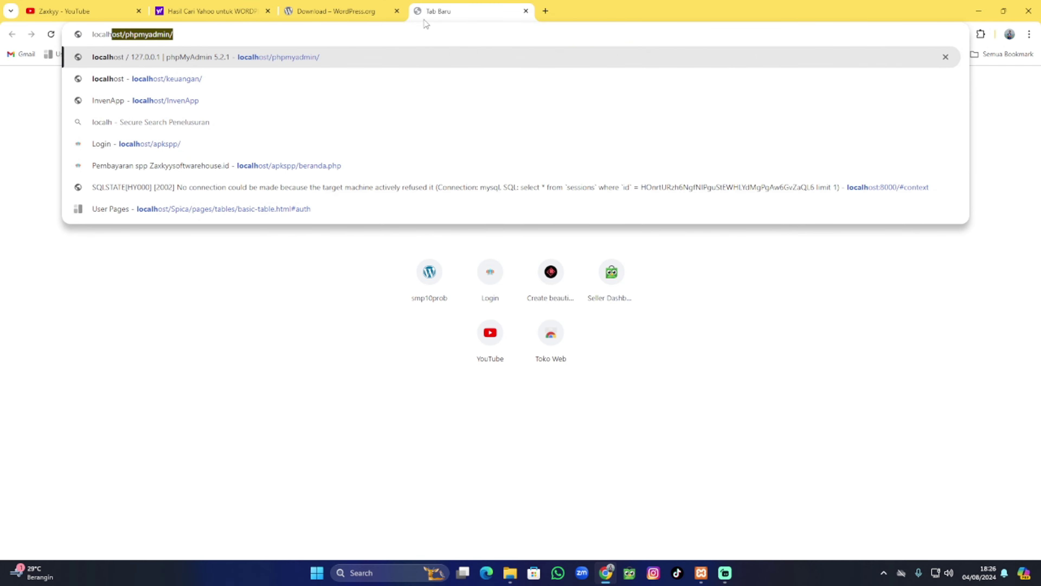
pyautogui.write('/')
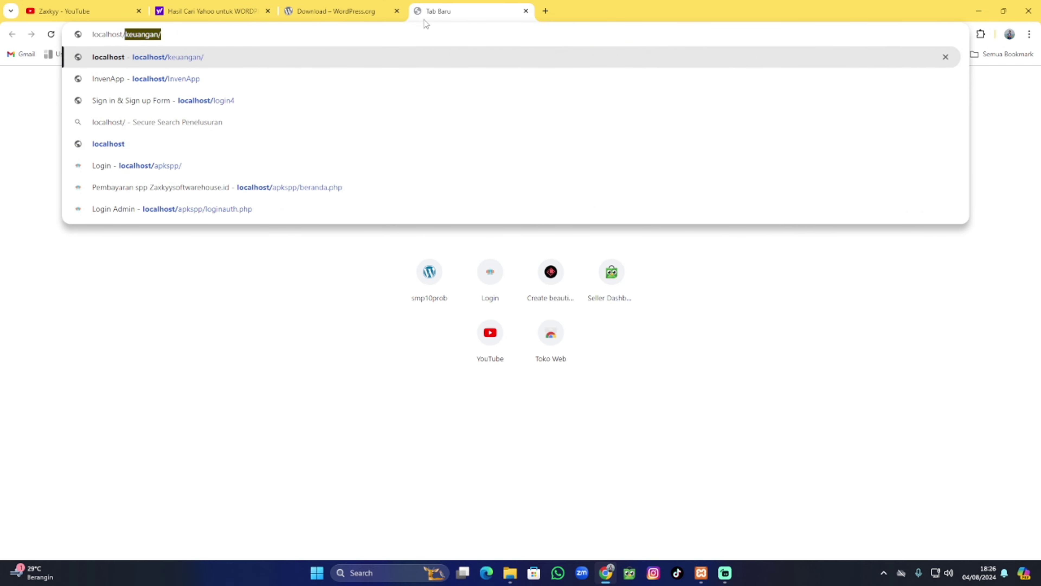
pyautogui.write('w')
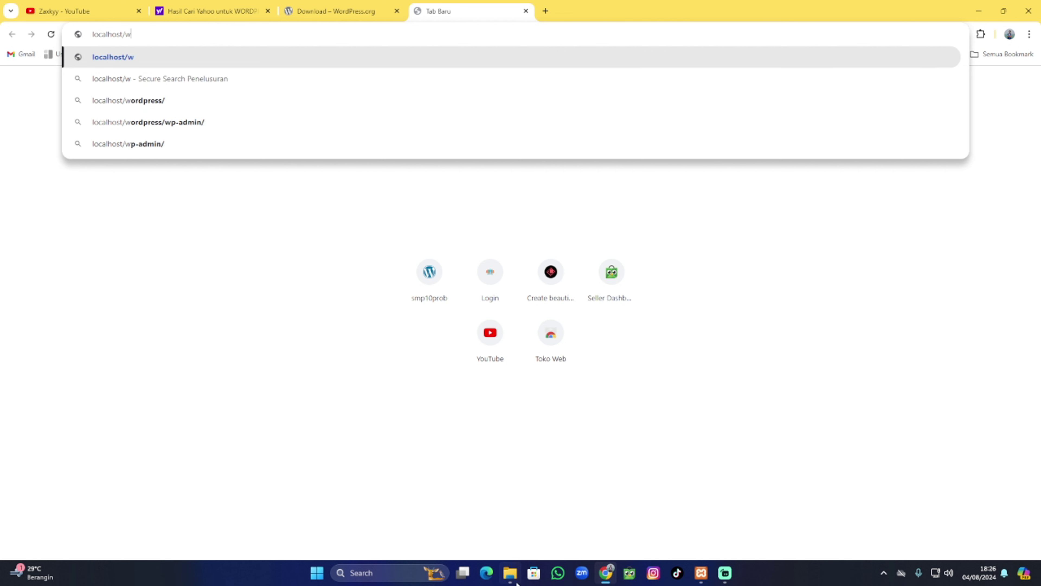
pyautogui.click(510, 572)
pyautogui.click(149, 535)
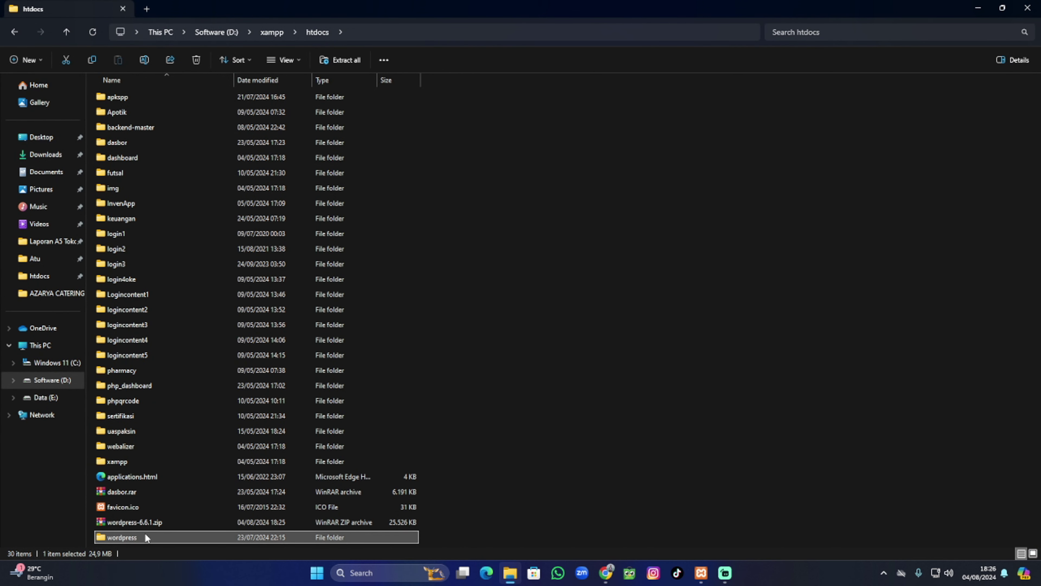
pyautogui.rightClick(183, 533)
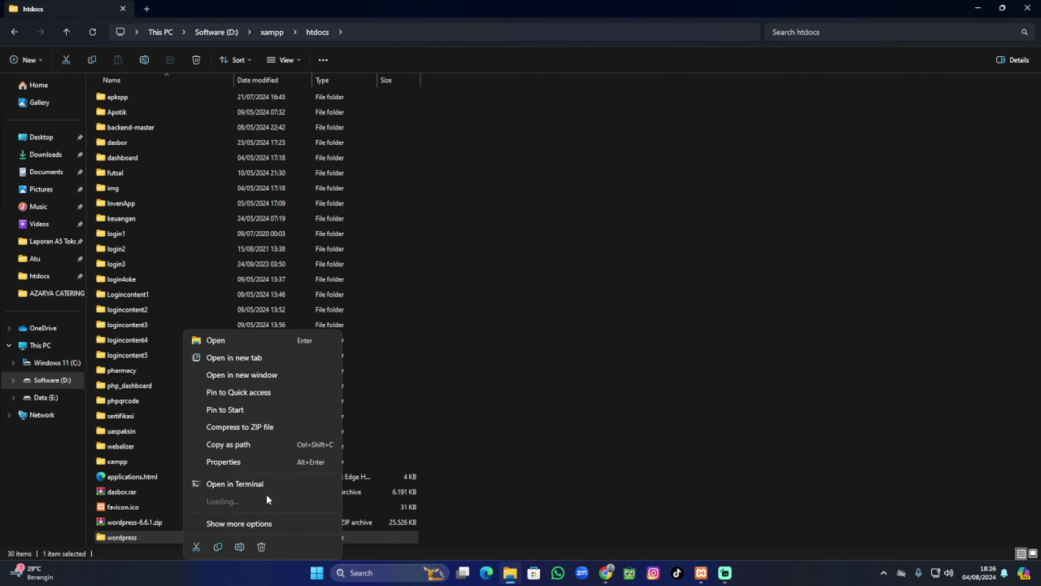
pyautogui.click(278, 523)
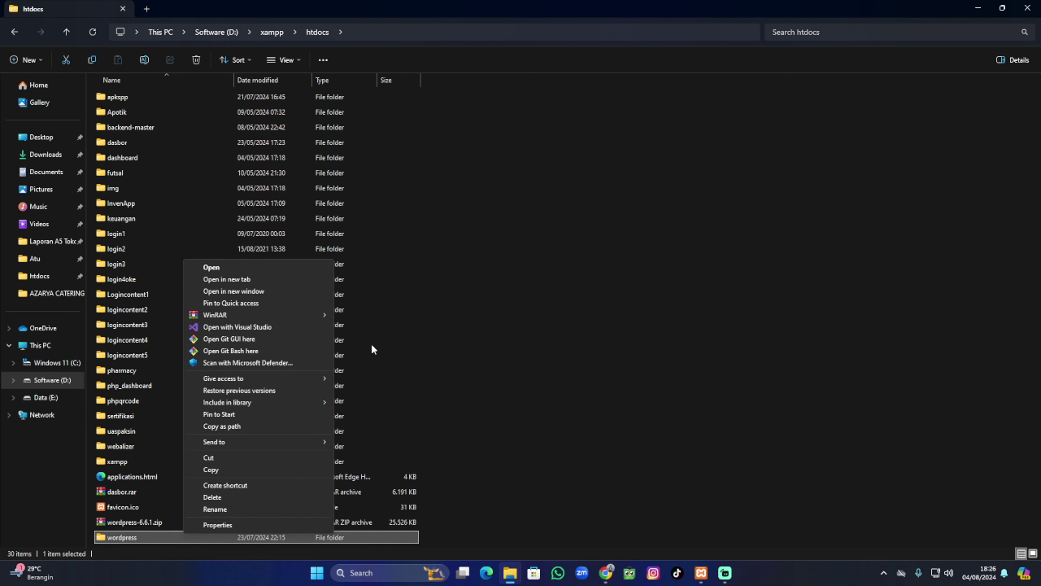
pyautogui.click(462, 364)
pyautogui.click(606, 573)
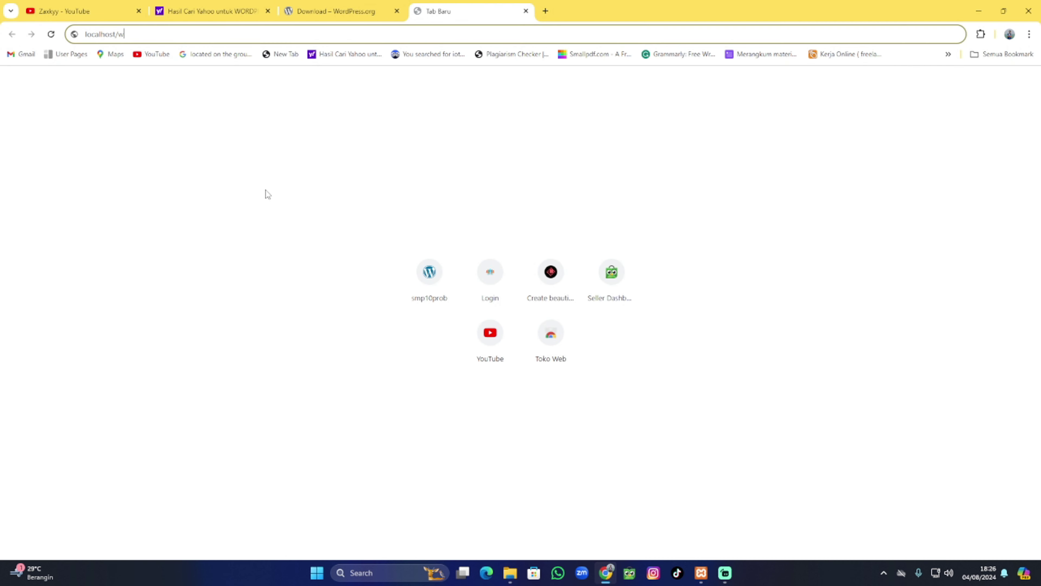
# Load localhost/wordpress and close the Yahoo search and WordPress.org download tabs.
pyautogui.write('ordpress')
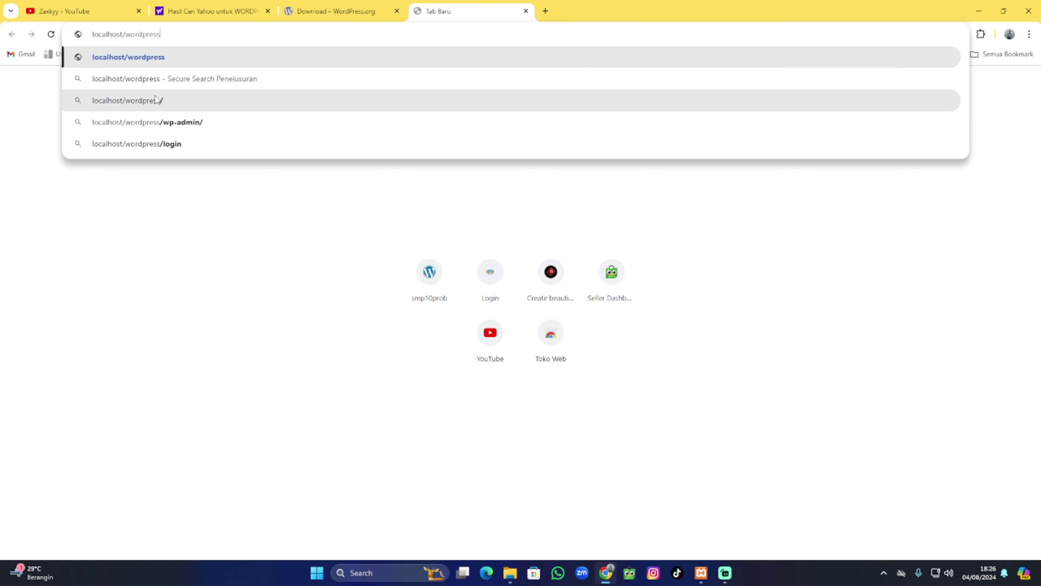
pyautogui.press('Return')
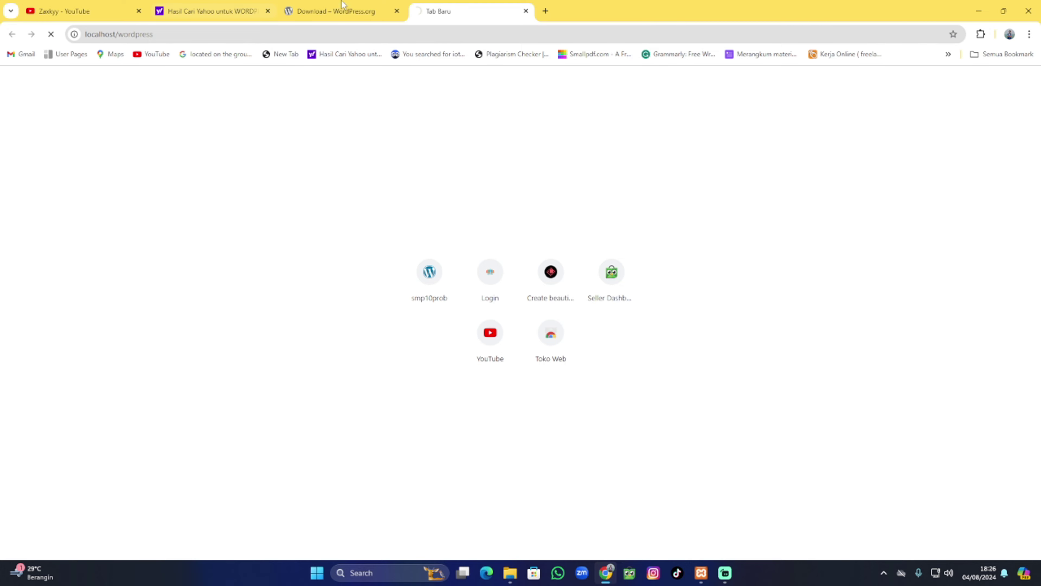
pyautogui.click(268, 11)
pyautogui.click(267, 12)
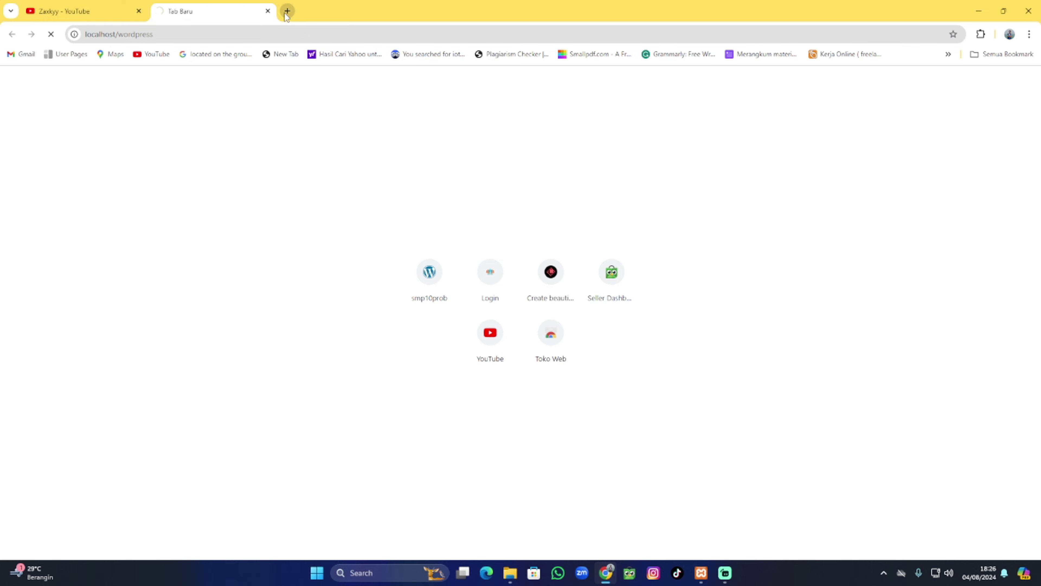
# Open localhost/phpmyadmin in a new tab, then return to the WordPress setup language page.
pyautogui.click(287, 12)
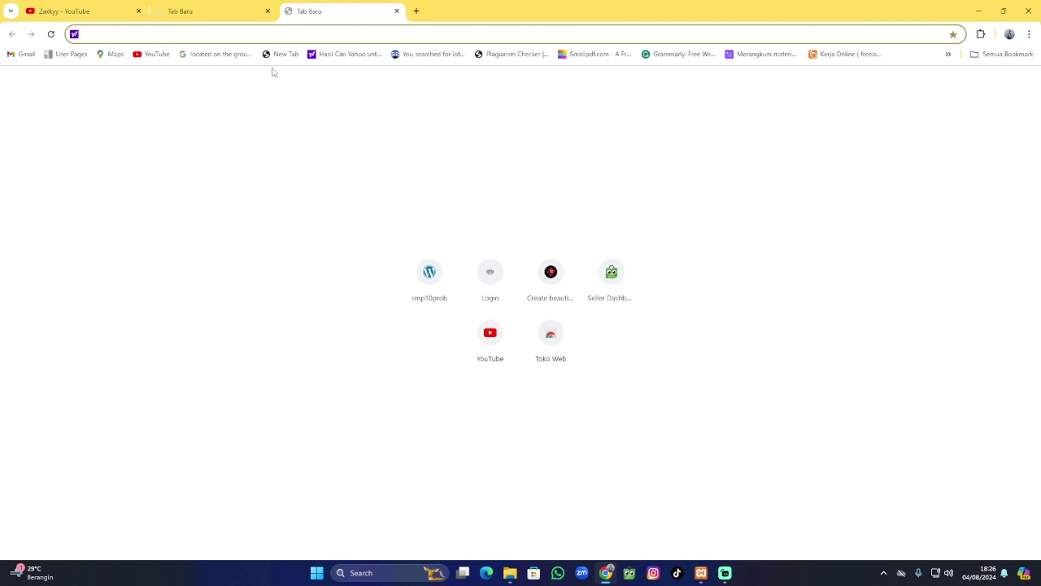
pyautogui.write('localhost/phpmyadmin/')
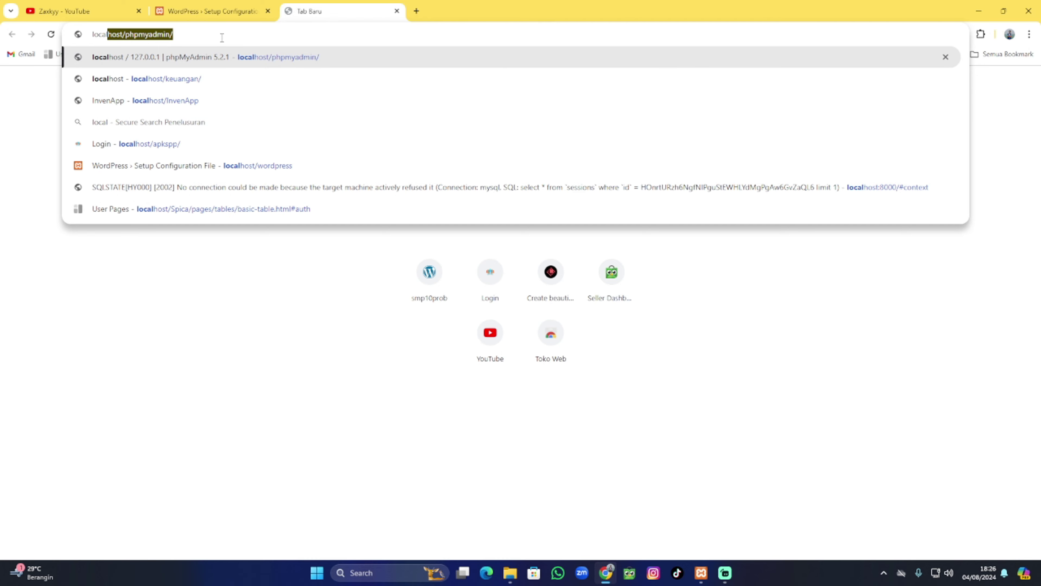
pyautogui.press('Return')
pyautogui.click(701, 573)
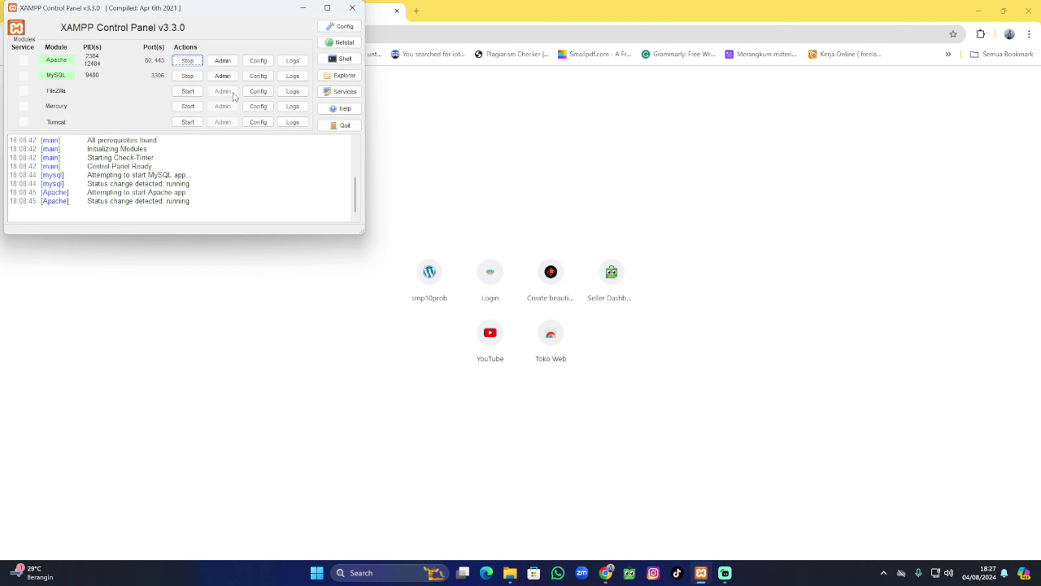
pyautogui.click(303, 10)
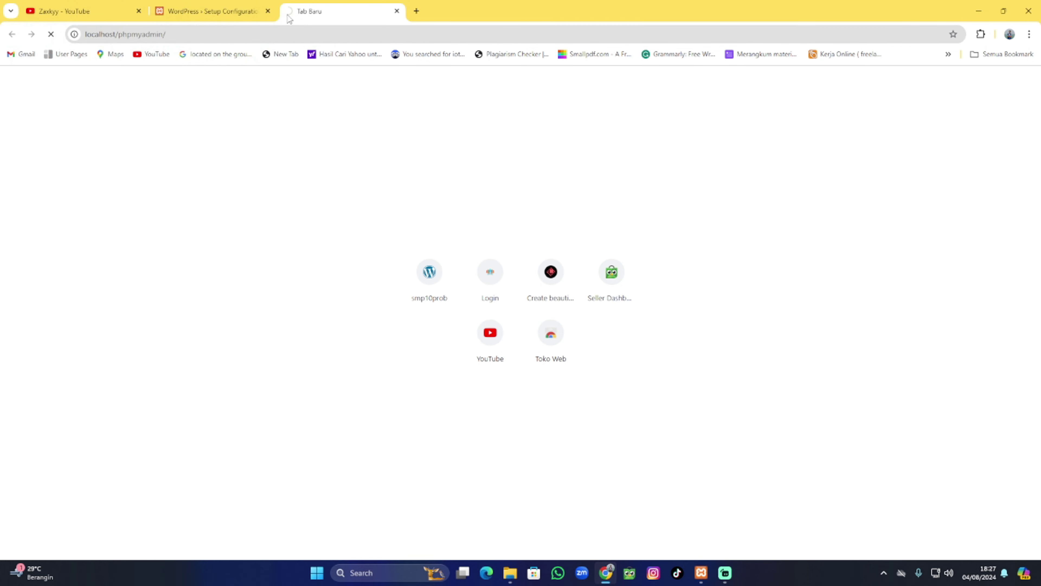
pyautogui.click(209, 12)
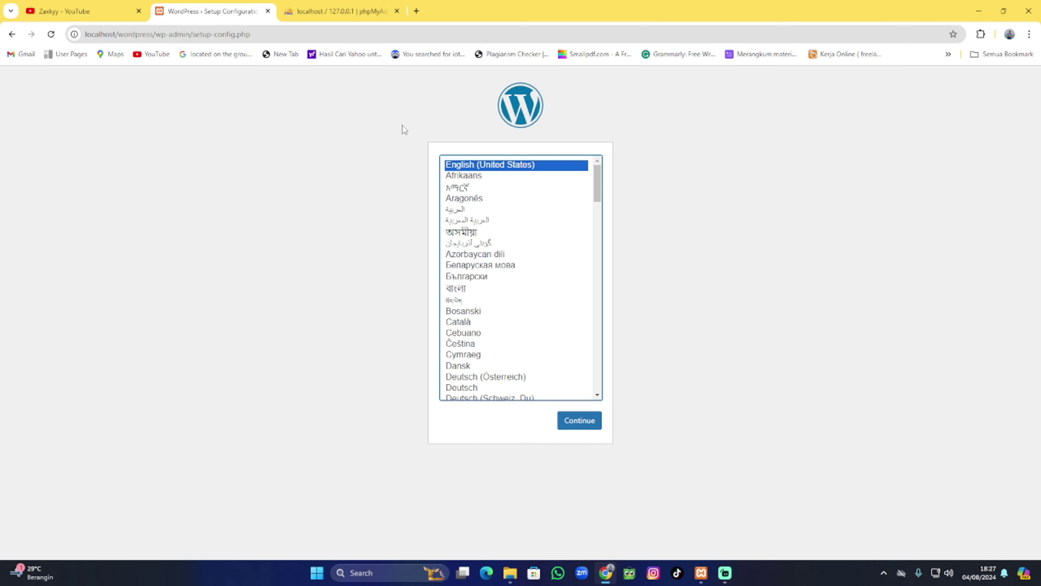
# Continue with English (United States) and Let's go! to reach the database connection form.
pyautogui.click(590, 426)
pyautogui.click(359, 356)
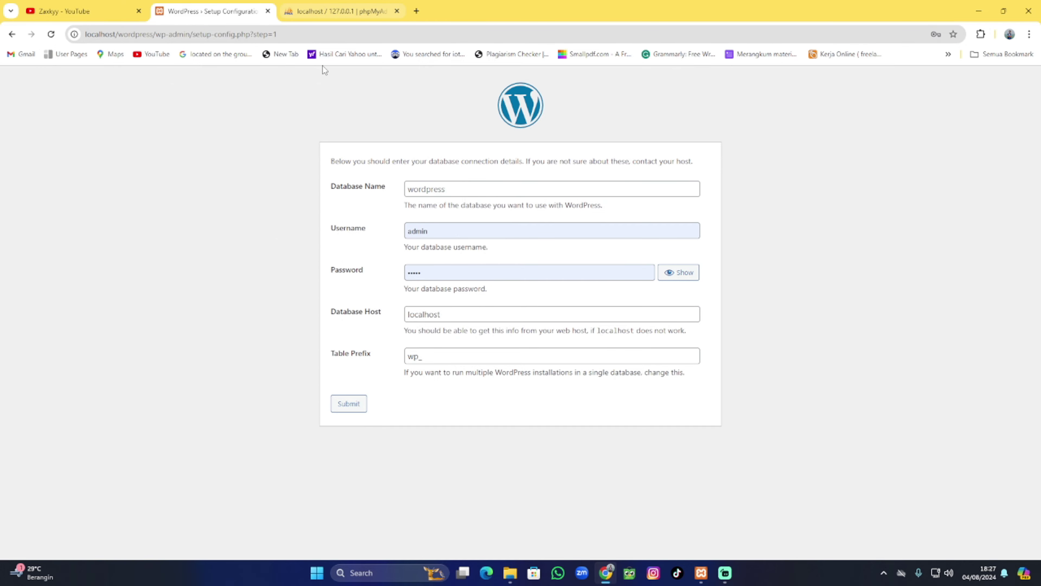
pyautogui.click(324, 8)
pyautogui.click(227, 7)
pyautogui.click(314, 7)
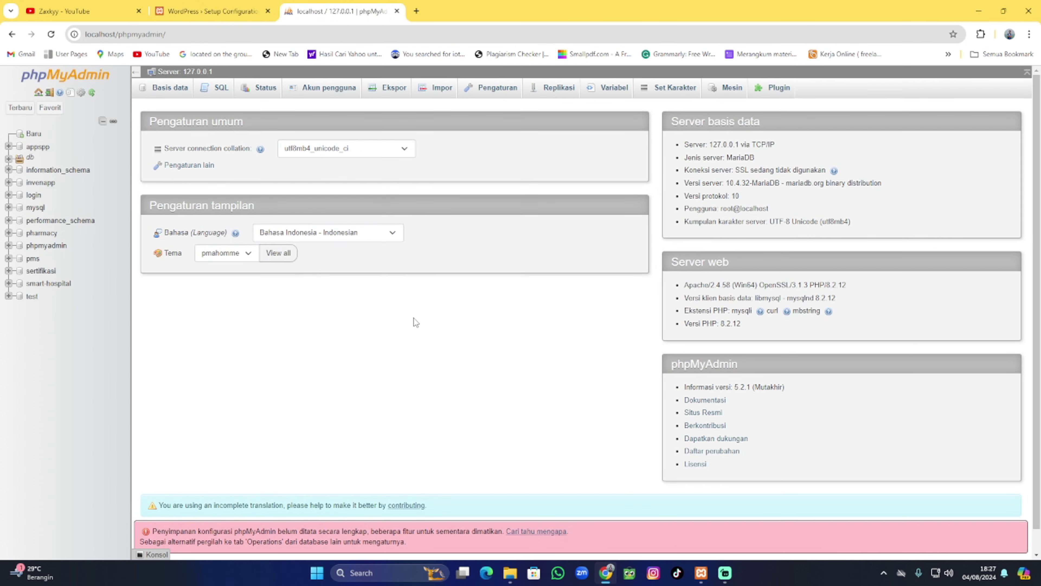
pyautogui.click(699, 573)
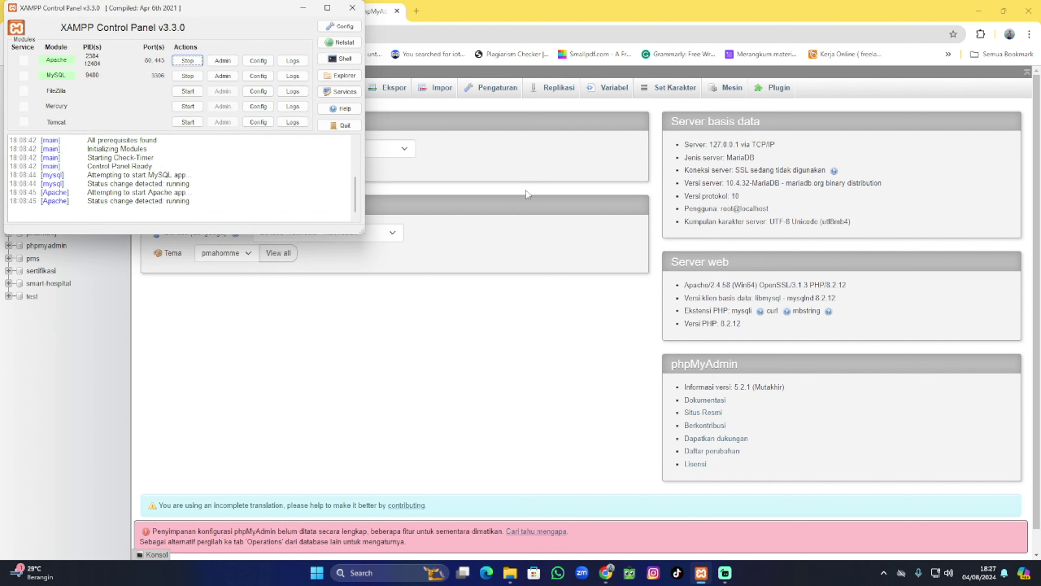
pyautogui.click(328, 6)
pyautogui.click(50, 107)
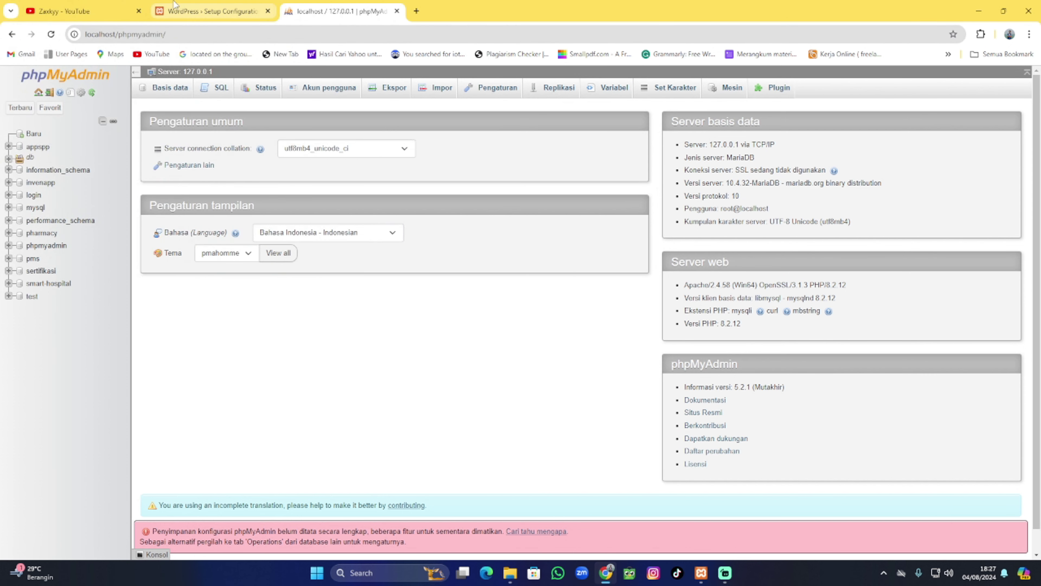
pyautogui.click(209, 11)
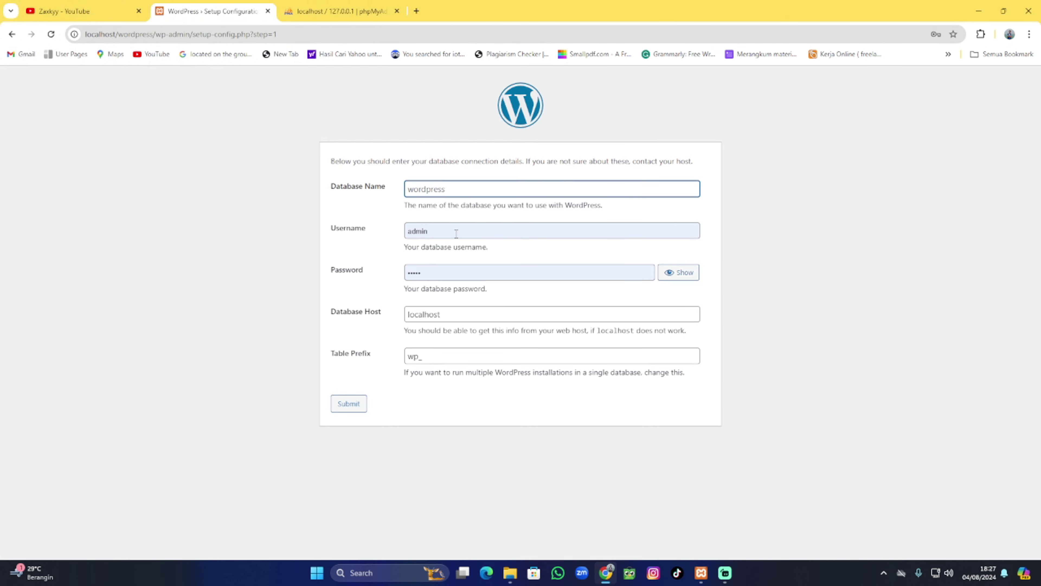
# Replace the autofilled database username with root.
pyautogui.click(472, 231)
pyautogui.press('BackSpace')
pyautogui.press('BackSpace')
pyautogui.press('BackSpace')
pyautogui.press('BackSpace')
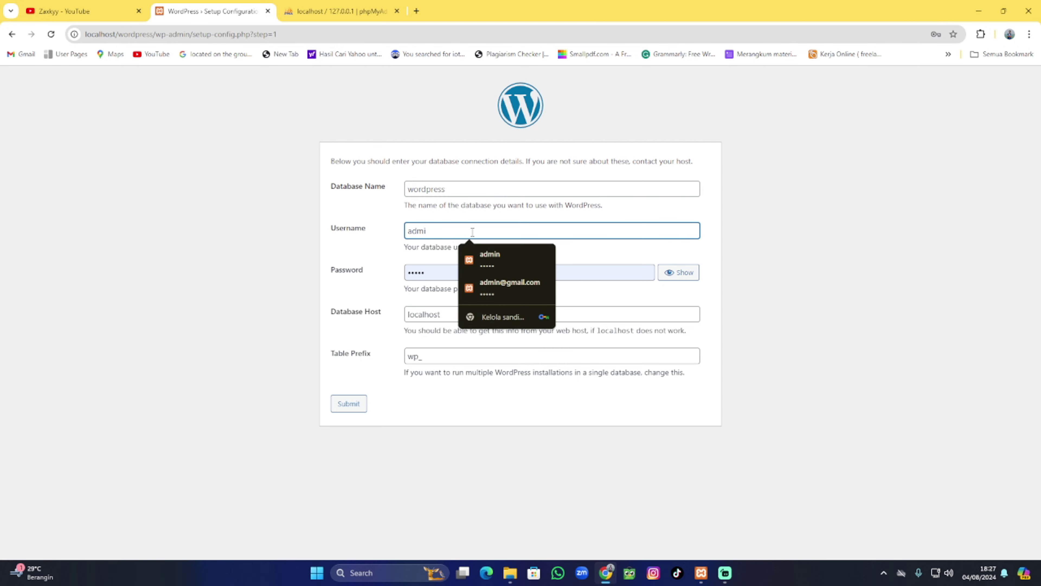
pyautogui.press('BackSpace')
pyautogui.click(339, 224)
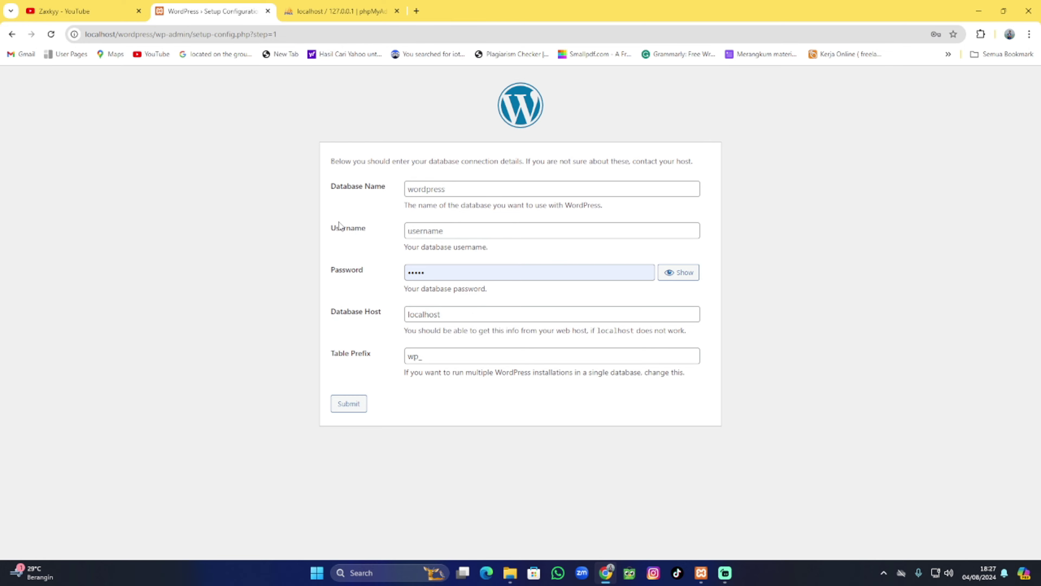
pyautogui.click(701, 572)
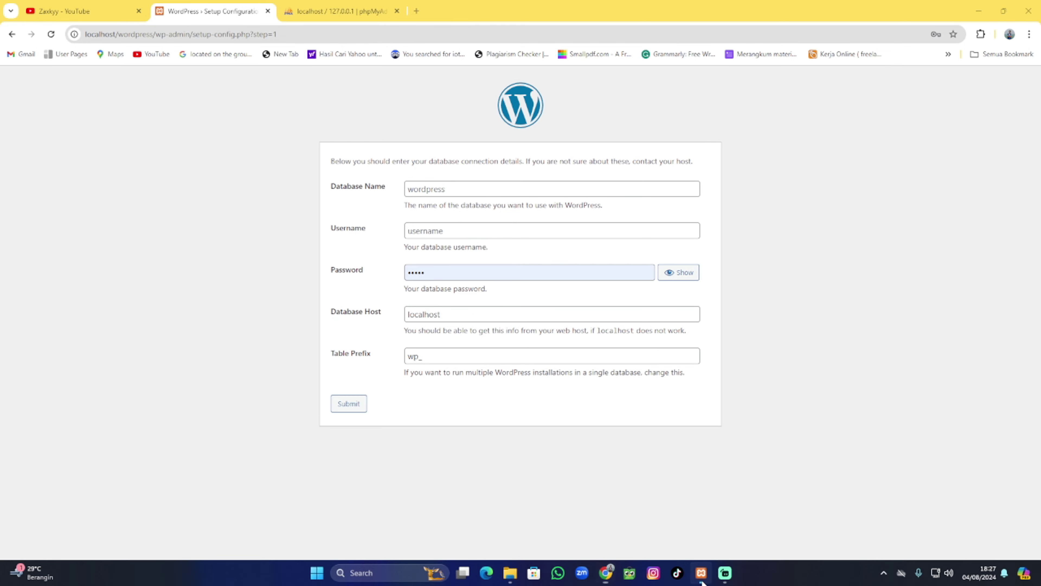
pyautogui.click(303, 8)
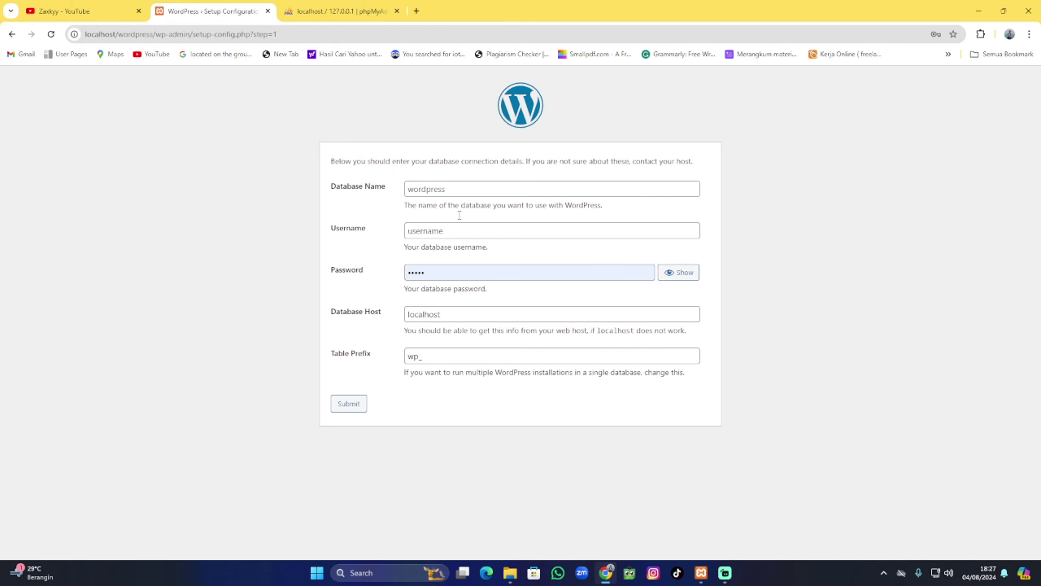
pyautogui.click(449, 232)
pyautogui.write('root')
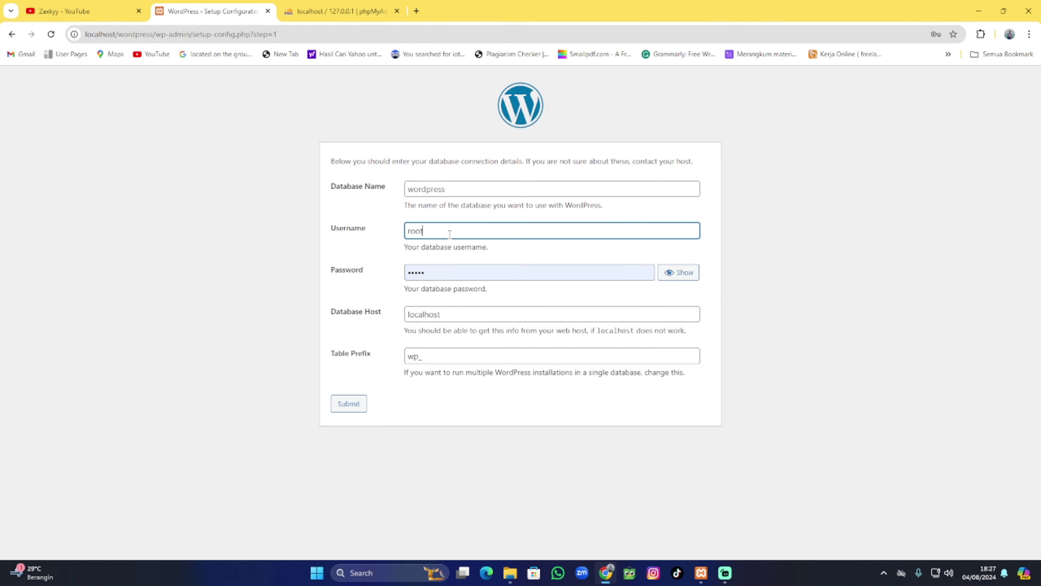
# Clear the database password so it stays blank, and focus the Database Name field.
pyautogui.click(447, 269)
pyautogui.press('BackSpace')
pyautogui.press('BackSpace')
pyautogui.press('BackSpace')
pyautogui.press('BackSpace')
pyautogui.press('BackSpace')
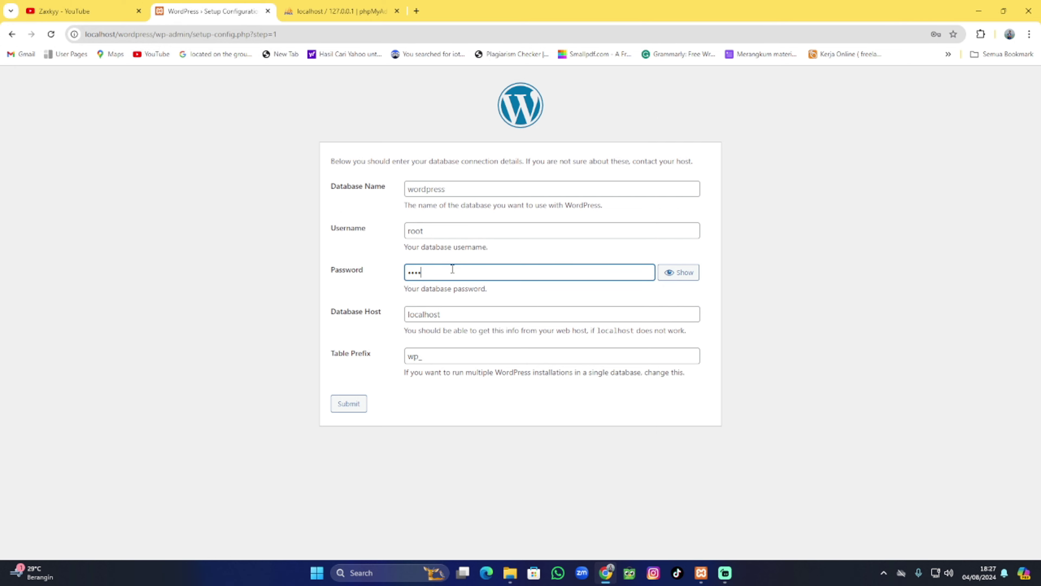
pyautogui.click(422, 346)
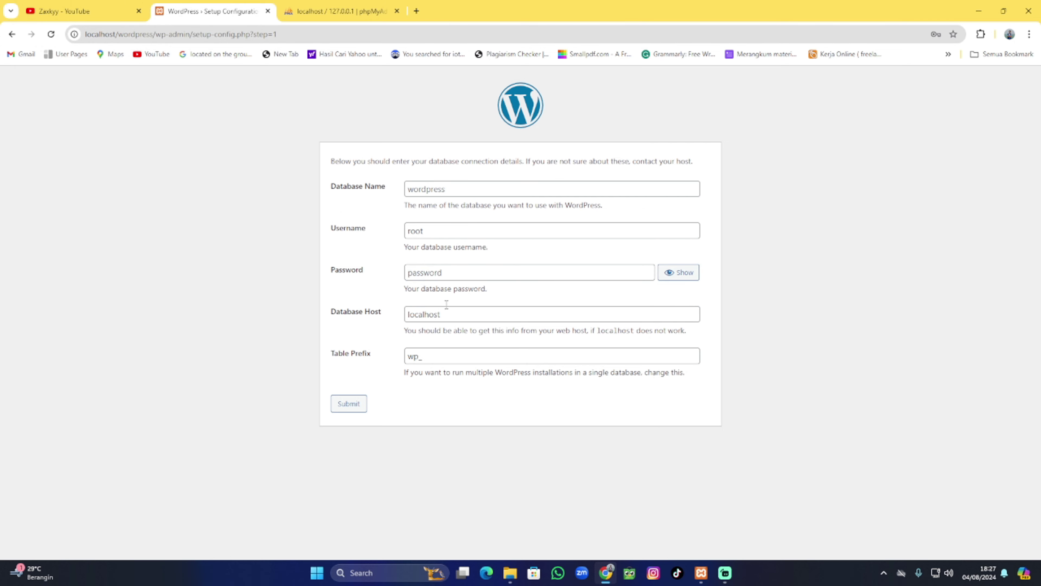
pyautogui.click(453, 194)
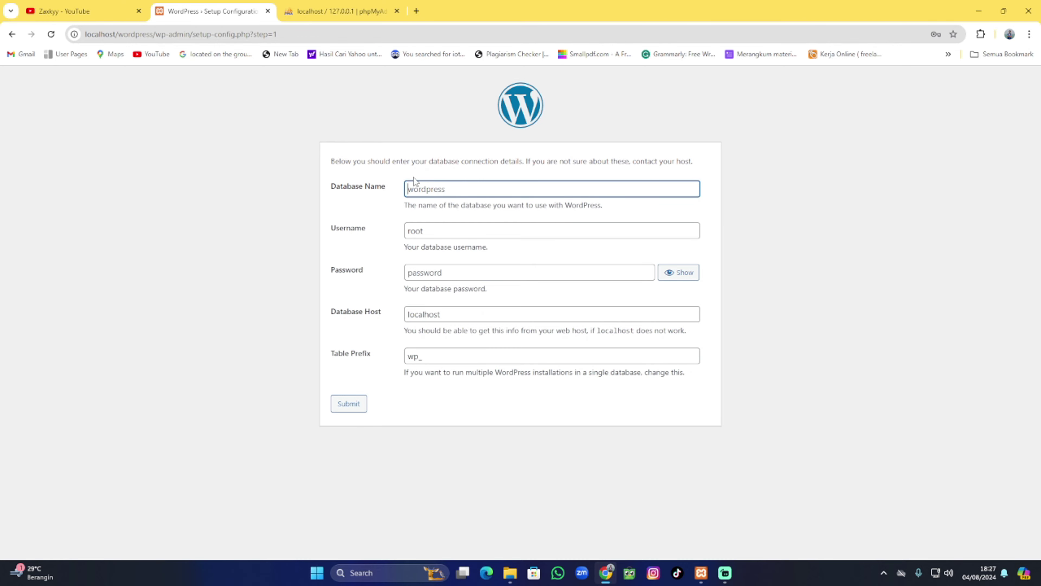
pyautogui.click(333, 17)
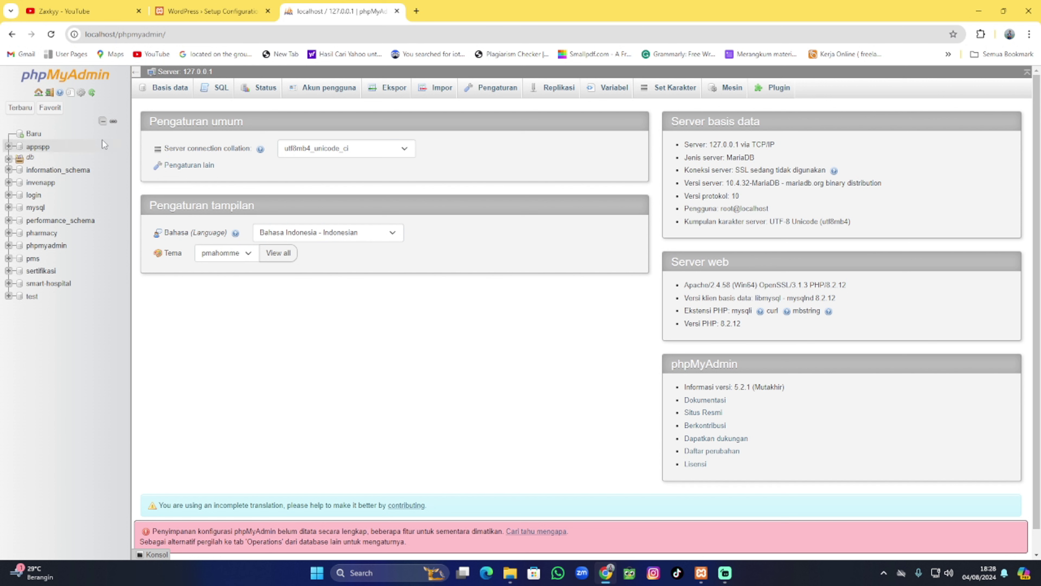
# Create a new database named konten in phpMyAdmin.
pyautogui.click(44, 135)
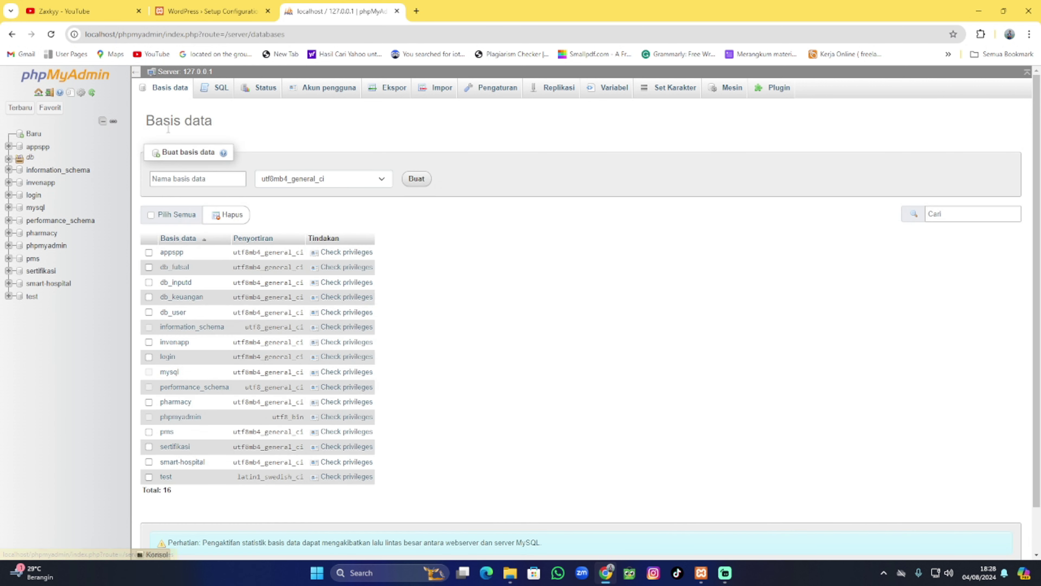
pyautogui.click(204, 177)
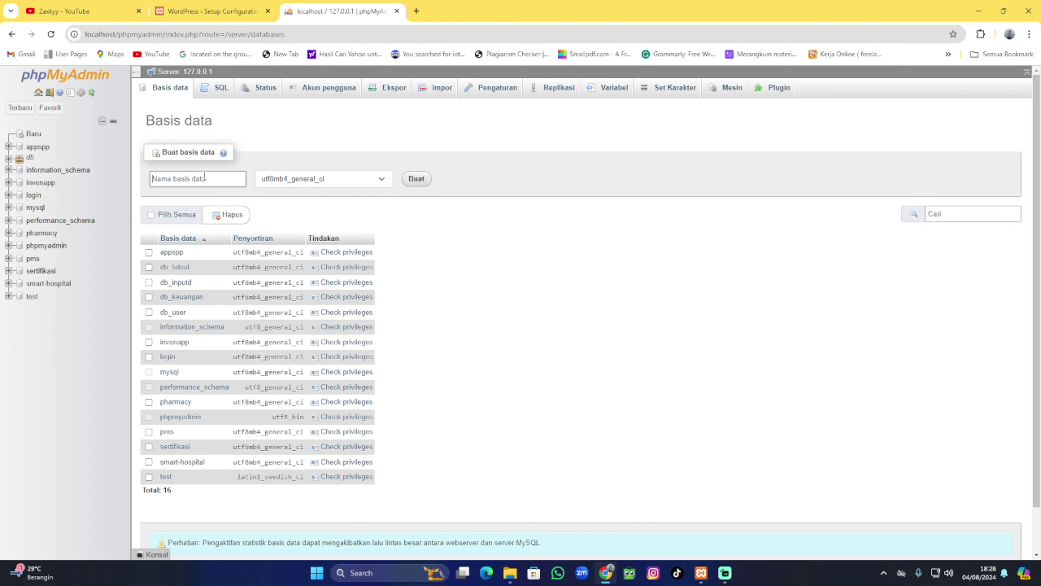
pyautogui.write('konten')
pyautogui.click(410, 180)
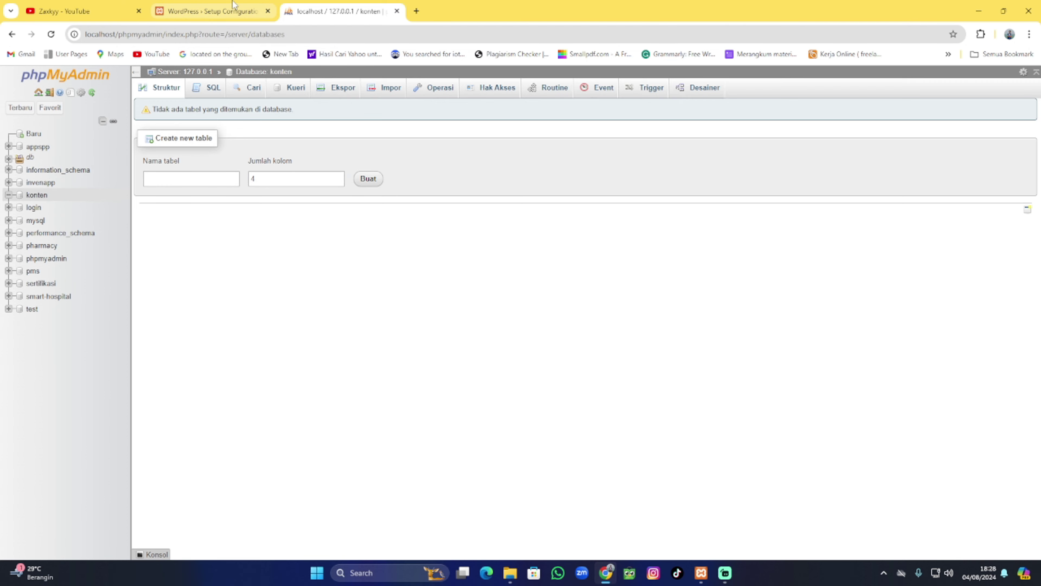
# Enter konten as the WordPress database name and submit the connection details.
pyautogui.click(234, 9)
pyautogui.write('konten')
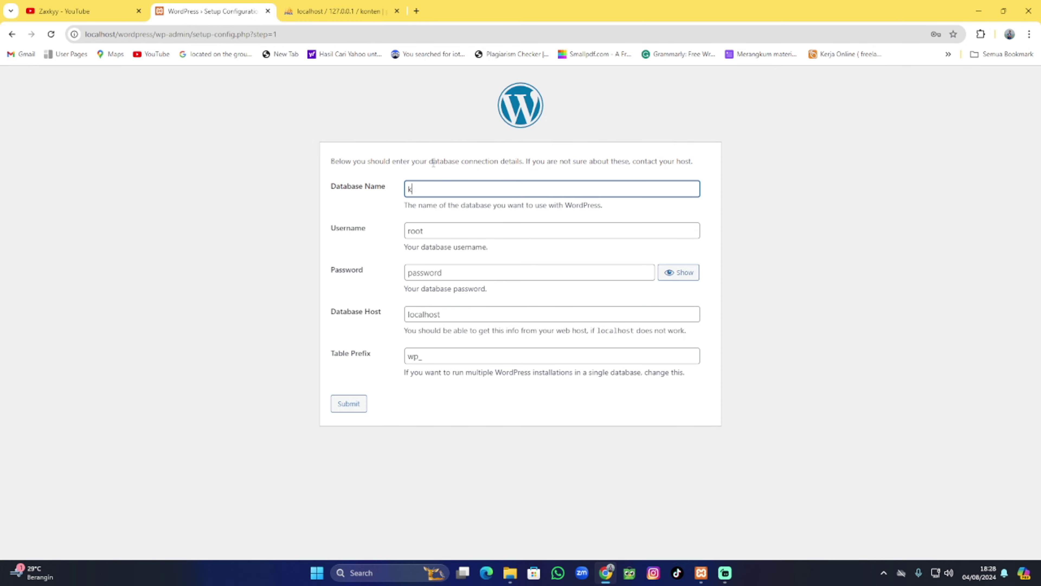
pyautogui.click(308, 9)
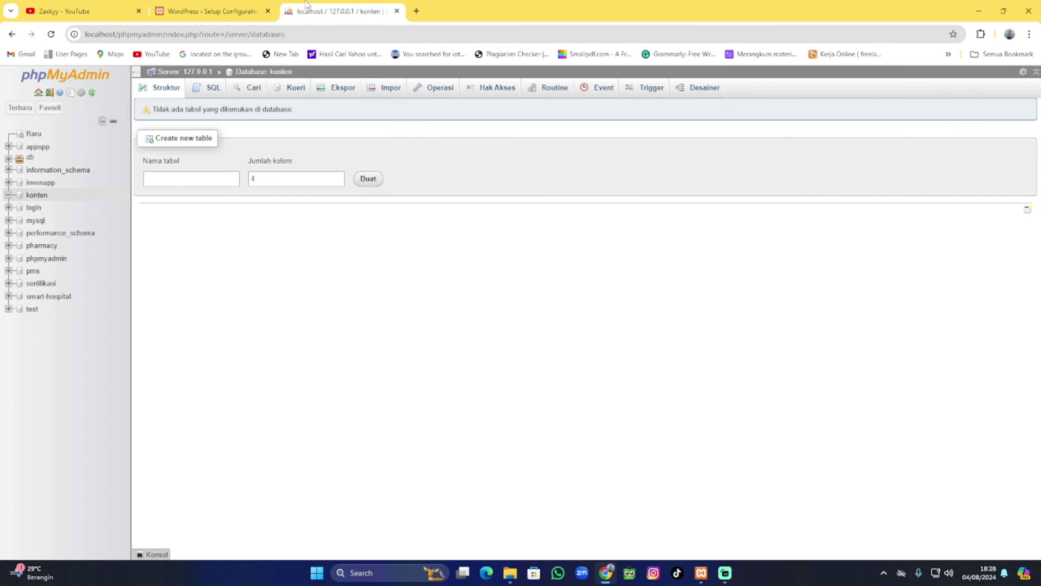
pyautogui.click(219, 9)
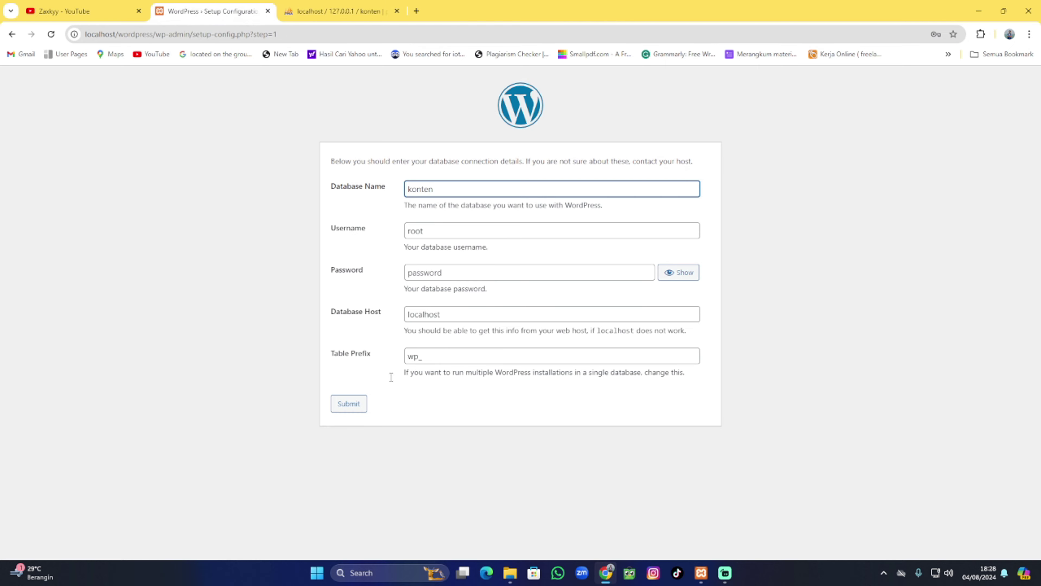
pyautogui.click(349, 404)
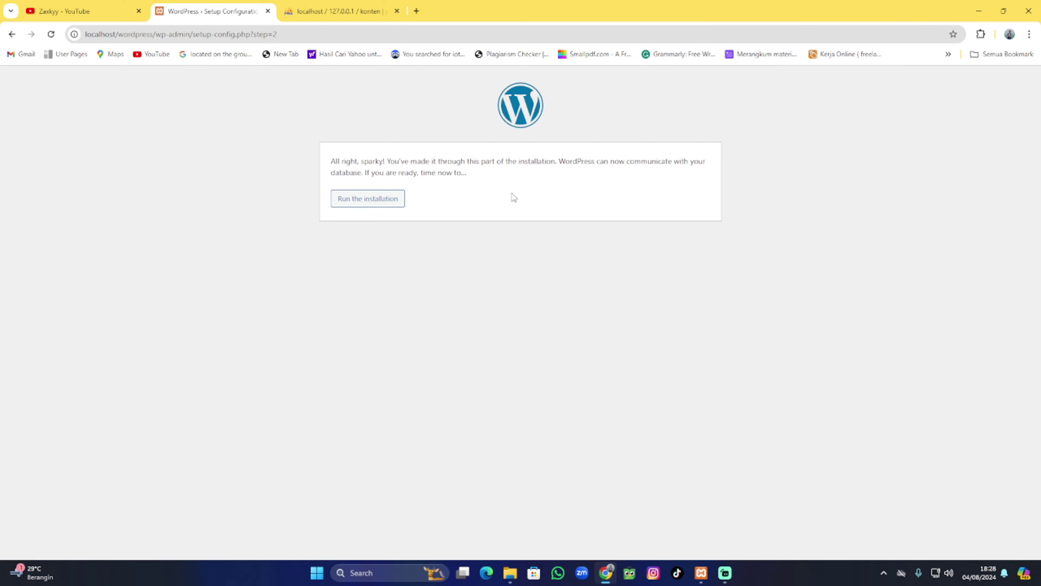
# Run the installation with site title portfolio and username admin, clearing the generated password.
pyautogui.click(377, 207)
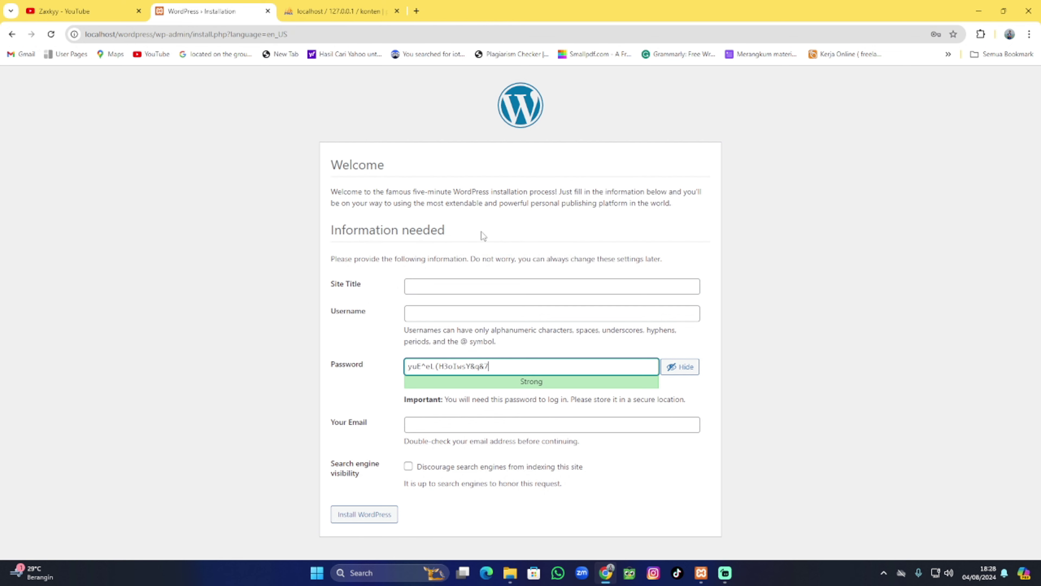
pyautogui.click(474, 286)
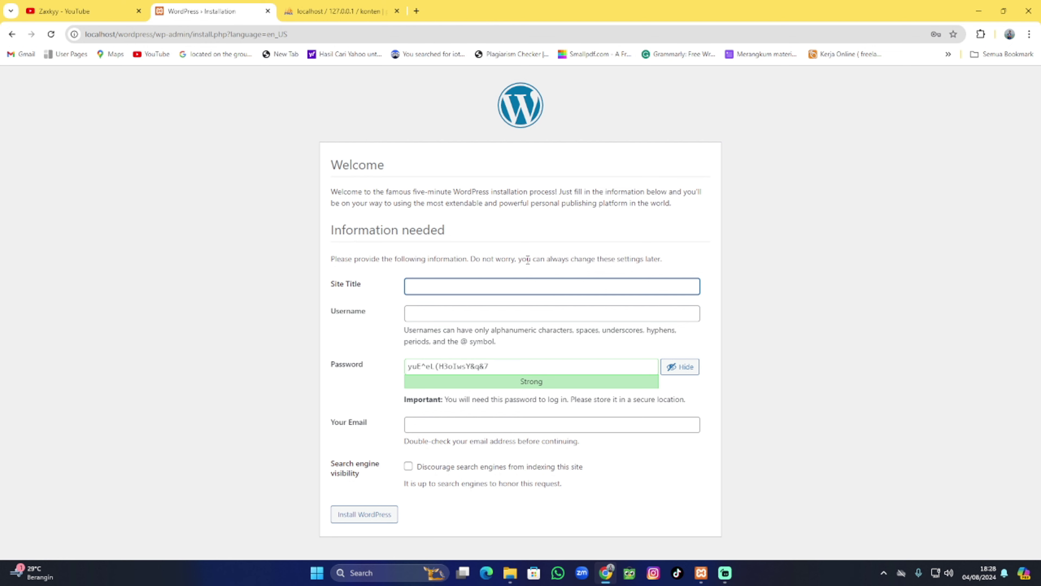
pyautogui.write('portfolio')
pyautogui.click(478, 312)
pyautogui.write('ad')
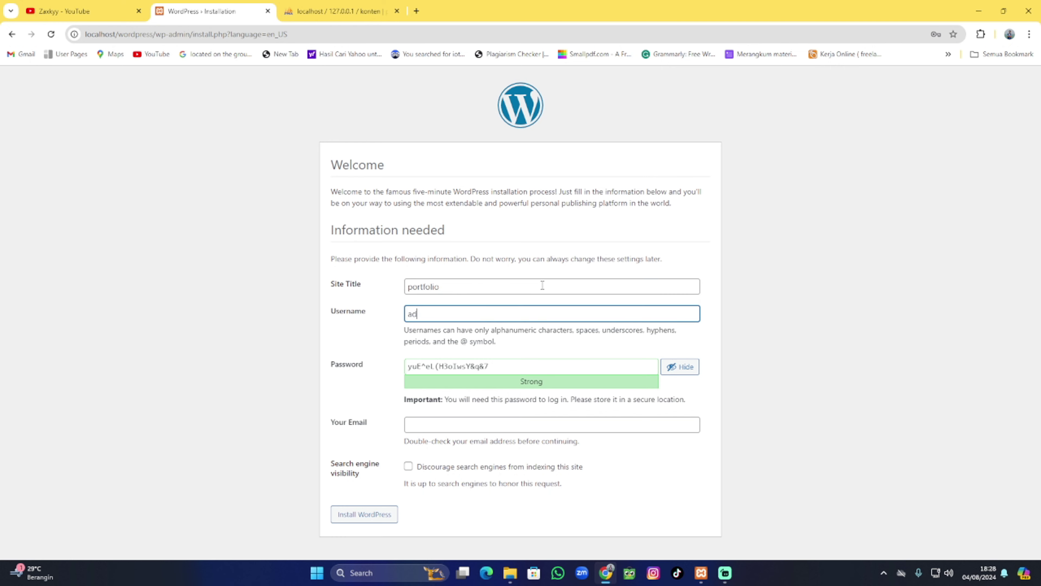
pyautogui.write('min')
pyautogui.click(506, 367)
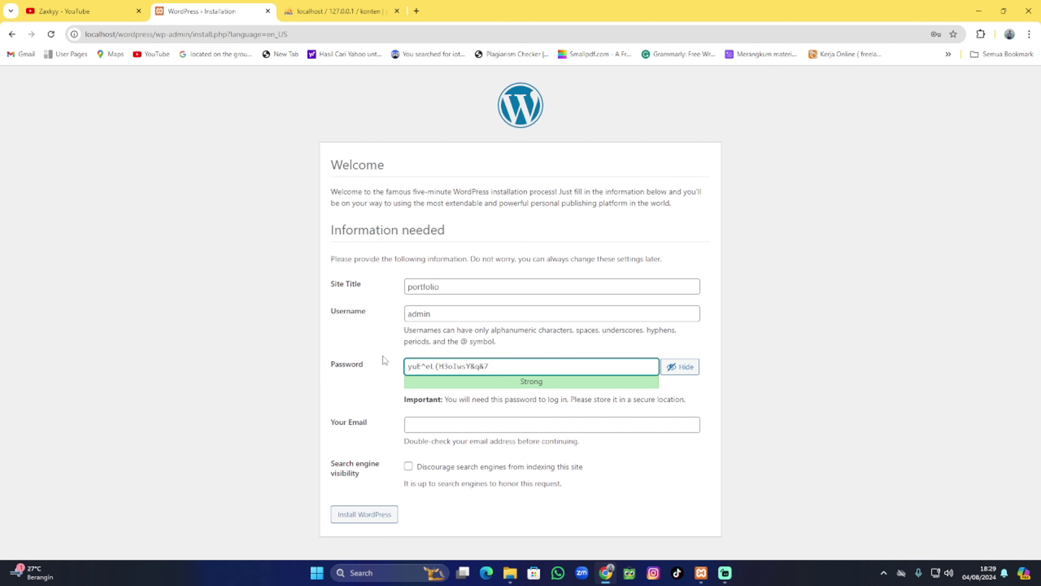
pyautogui.press('BackSpace')
pyautogui.press('BackSpace')
pyautogui.press('BackSpace')
pyautogui.press('BackSpace')
pyautogui.press('BackSpace')
pyautogui.press('BackSpace')
pyautogui.press('BackSpace')
pyautogui.press('BackSpace')
pyautogui.press('BackSpace')
pyautogui.press('BackSpace')
pyautogui.press('BackSpace')
pyautogui.press('BackSpace')
pyautogui.press('BackSpace')
pyautogui.press('BackSpace')
pyautogui.press('BackSpace')
pyautogui.press('BackSpace')
pyautogui.press('BackSpace')
pyautogui.press('BackSpace')
# Enter username admin, confirm use of the weak password, and install WordPress.
pyautogui.write('admin')
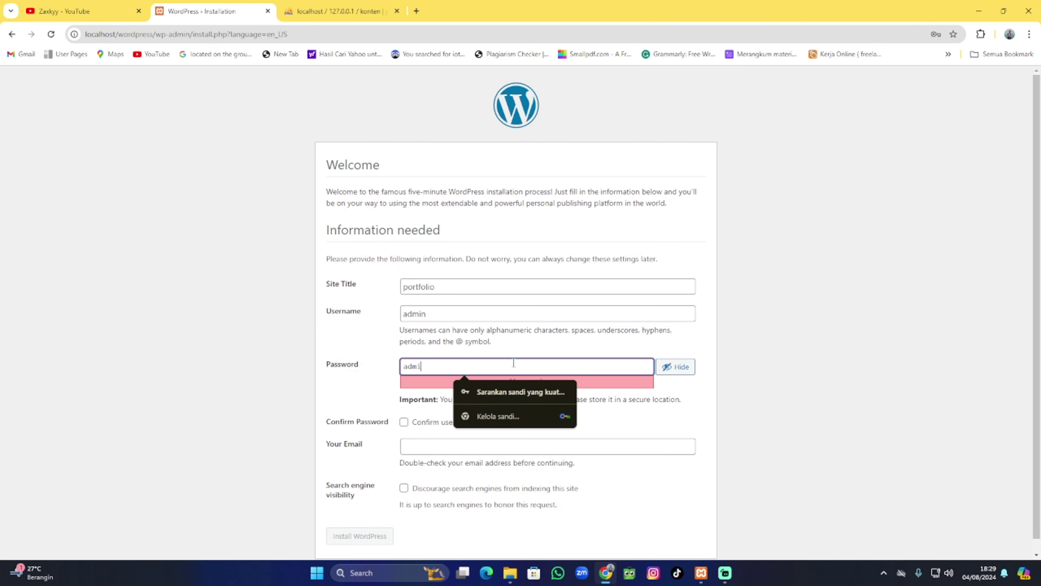
pyautogui.click(386, 347)
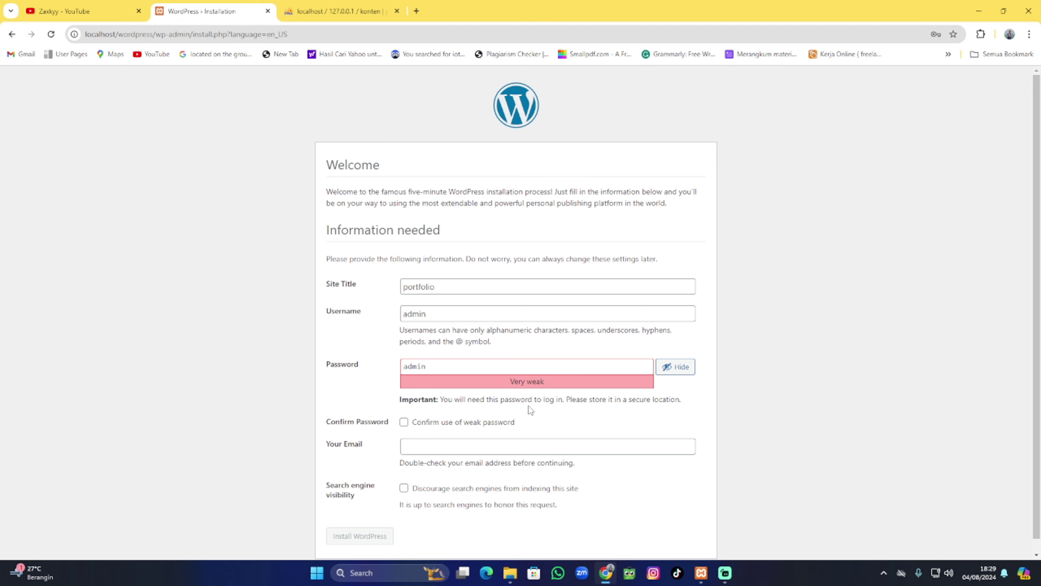
pyautogui.scroll(-1, 528, 405)
pyautogui.click(477, 441)
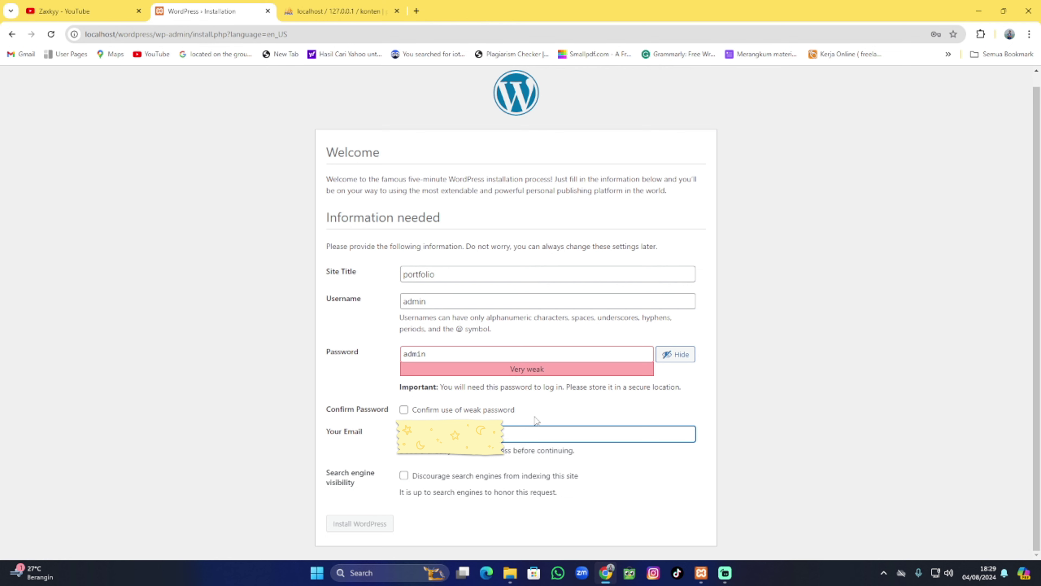
pyautogui.click(404, 411)
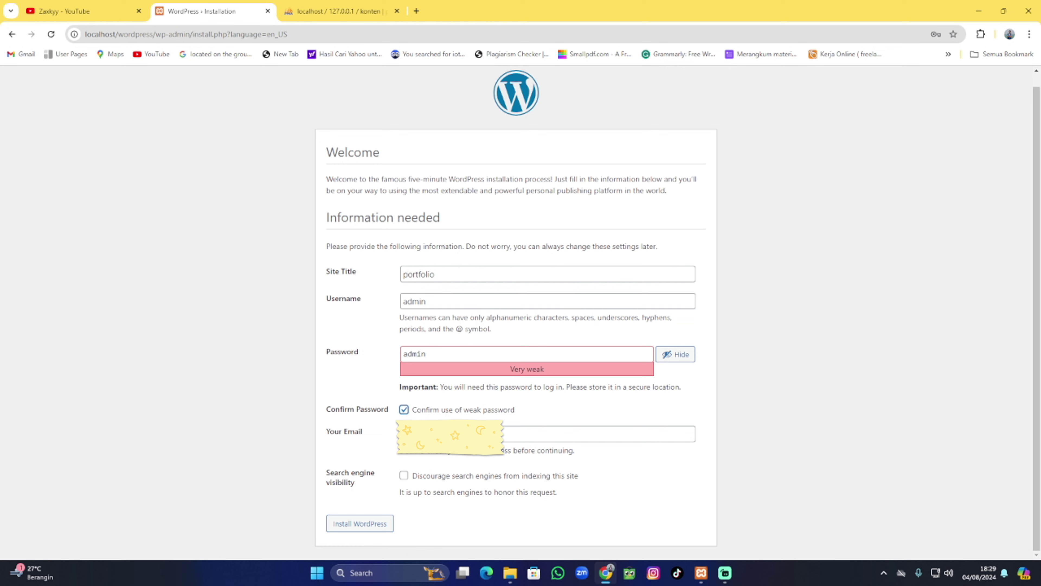
pyautogui.click(351, 529)
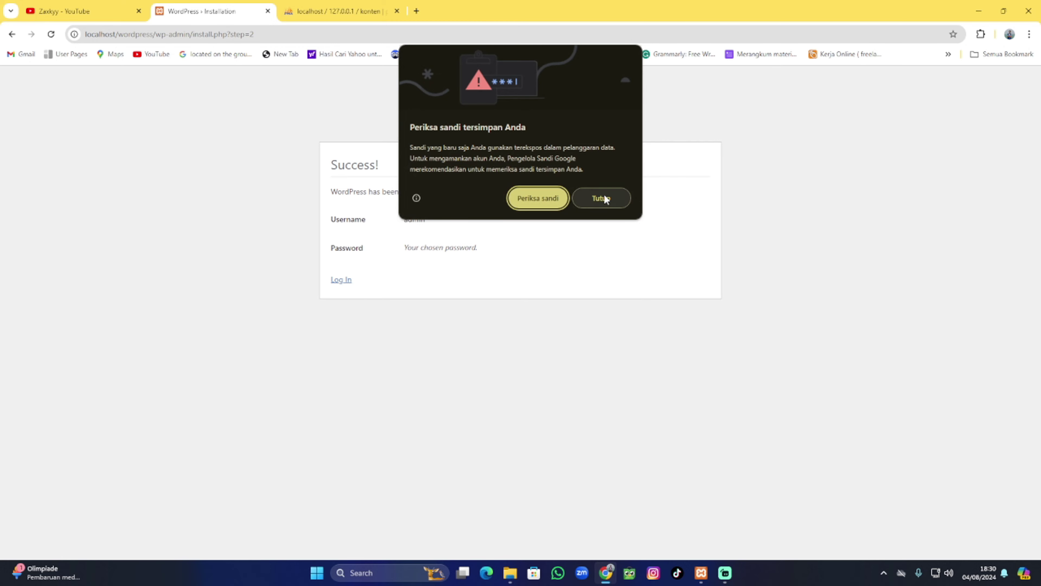
# Log in to the new site as admin, then view the still-empty konten database in phpMyAdmin.
pyautogui.click(601, 198)
pyautogui.click(349, 282)
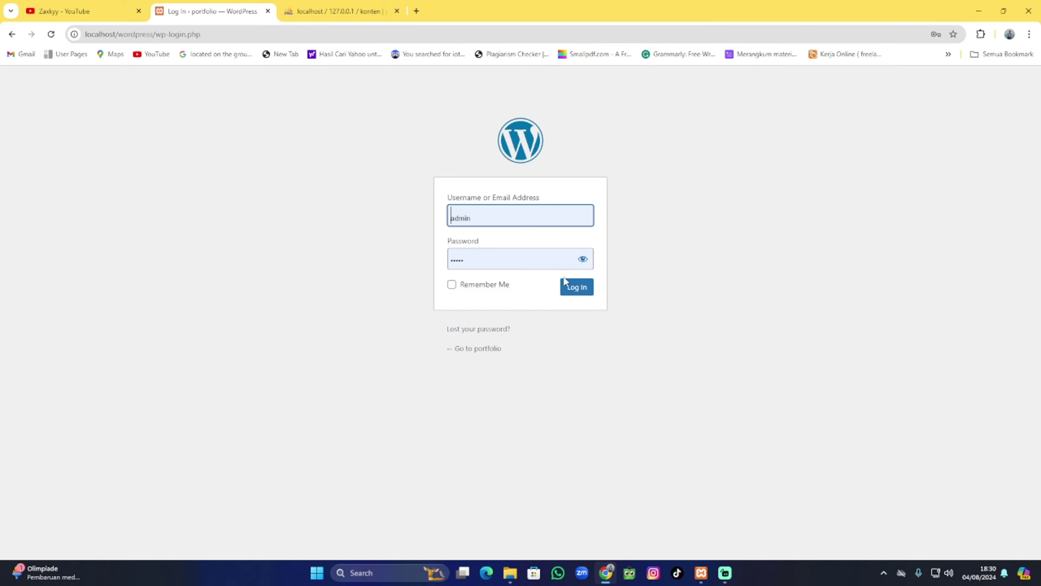
pyautogui.click(504, 218)
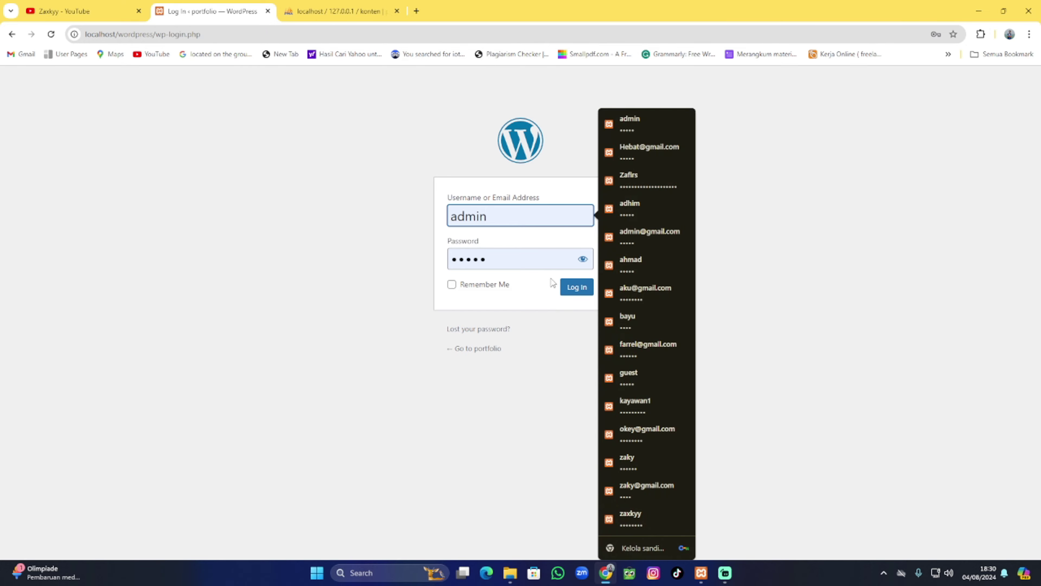
pyautogui.click(576, 287)
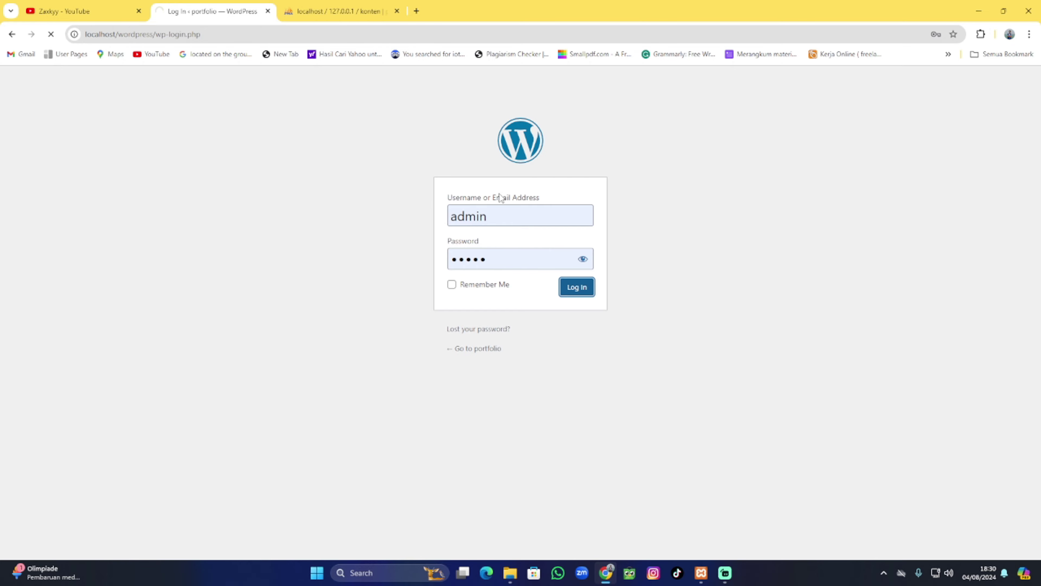
pyautogui.click(341, 12)
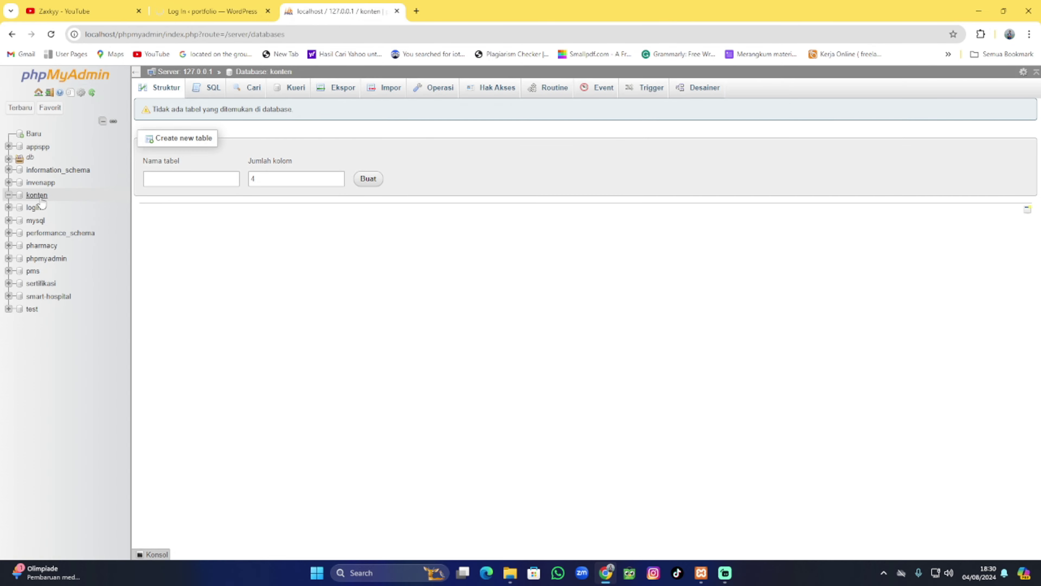
# Reload the konten database to list its 12 WordPress tables totalling 170 rows.
pyautogui.click(51, 199)
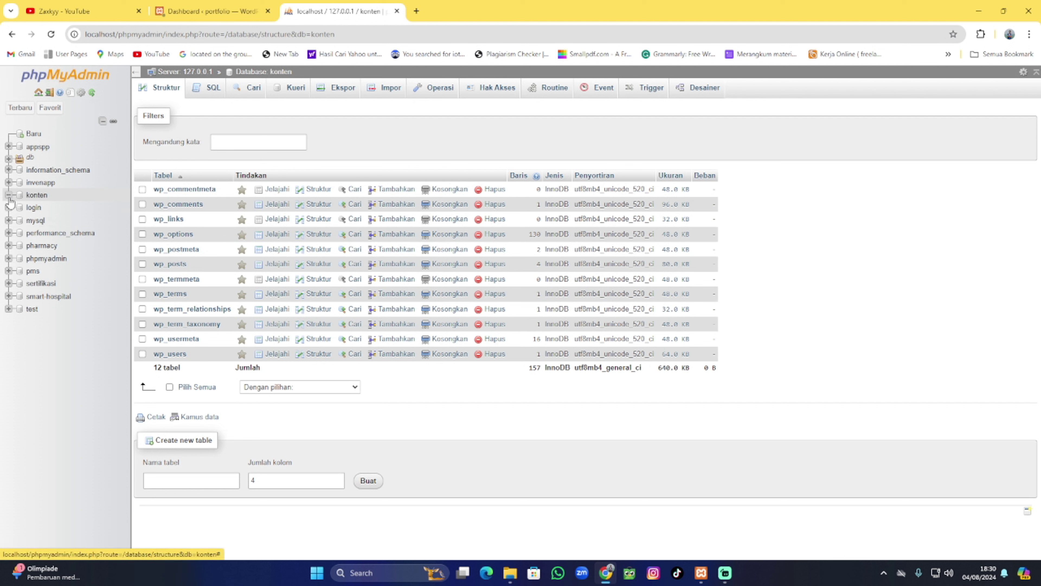
pyautogui.click(37, 195)
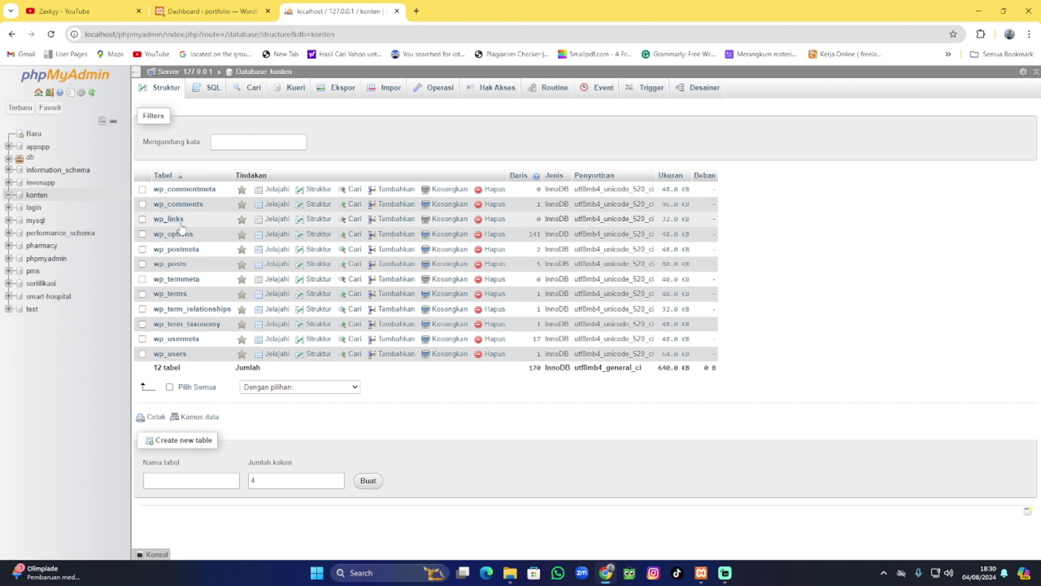
# Back on the WordPress dashboard, dismiss the Welcome panel.
pyautogui.click(232, 13)
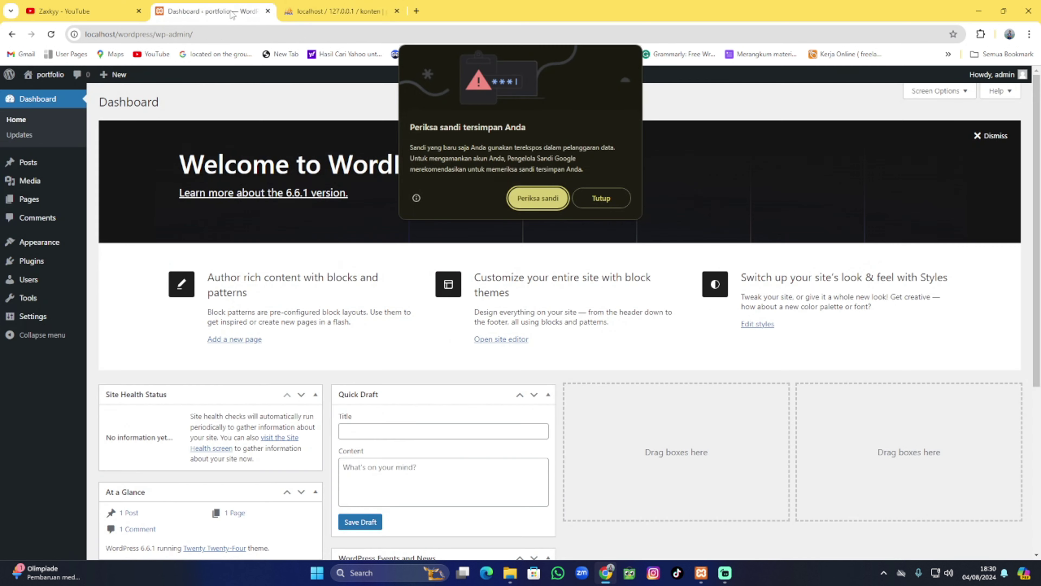
pyautogui.click(601, 198)
pyautogui.click(1003, 138)
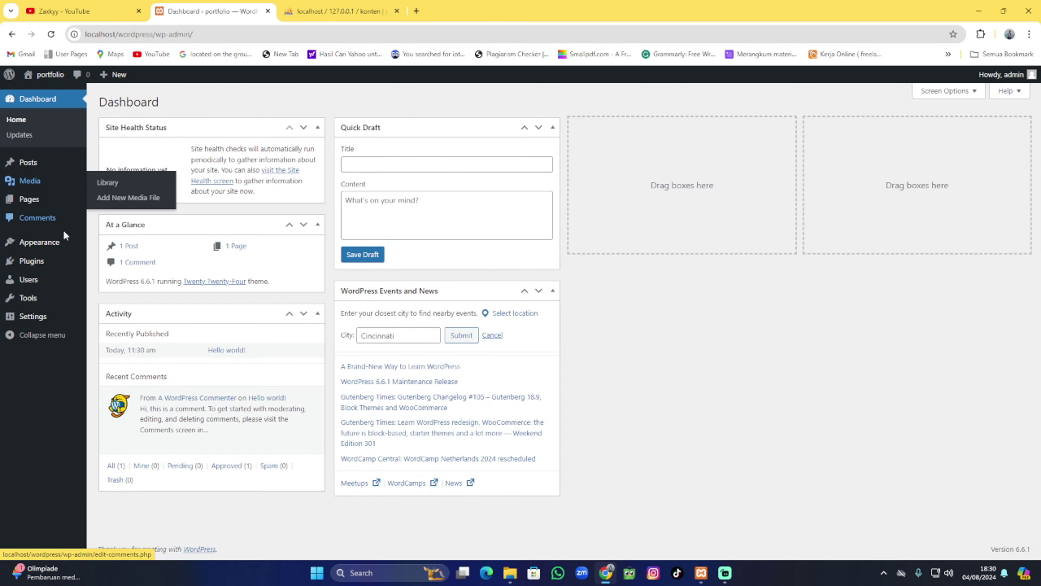
# Preview the site's front page and check its localhost address before returning to admin.
pyautogui.click(49, 94)
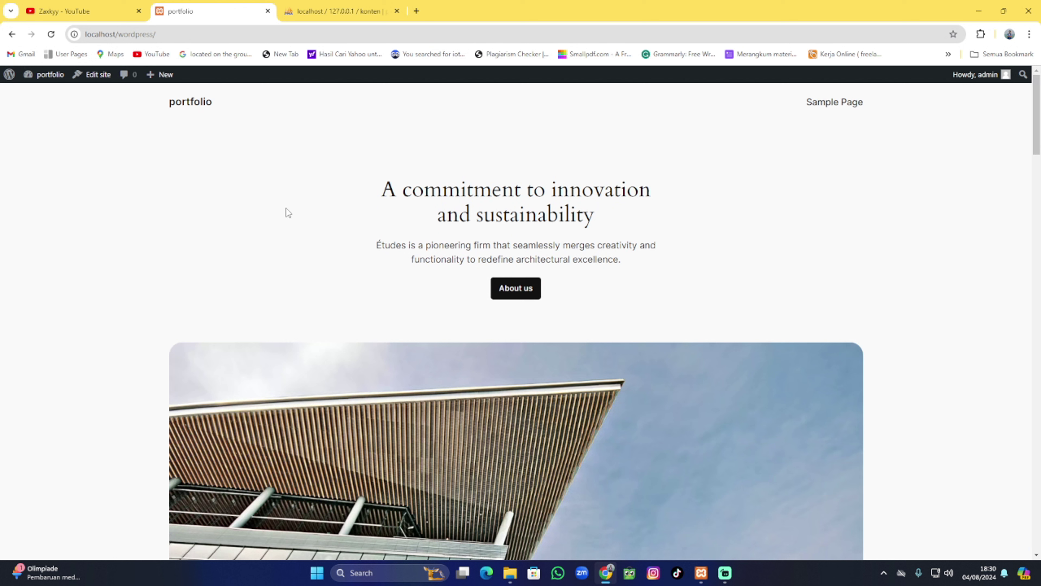
pyautogui.click(155, 35)
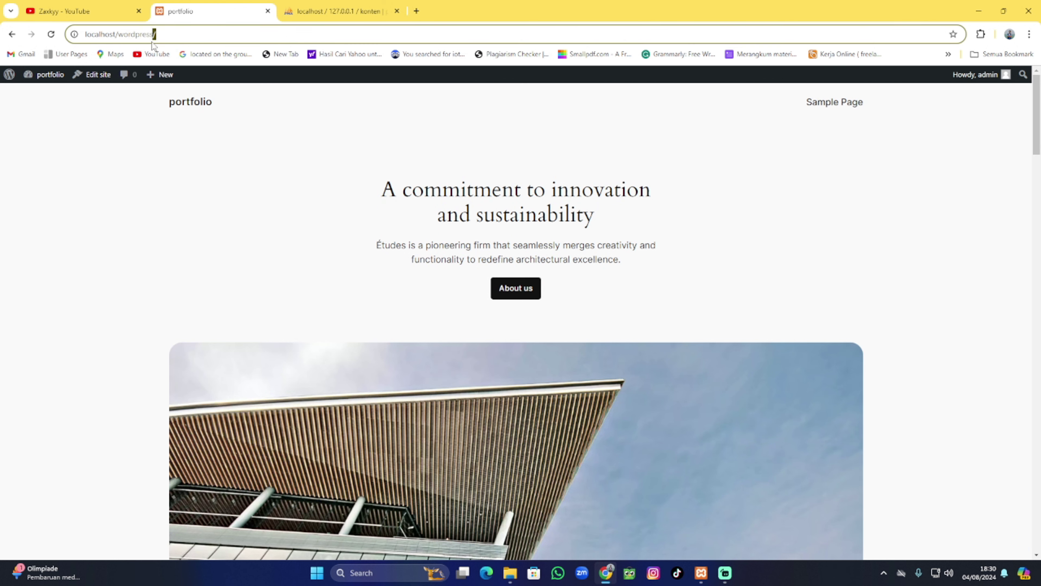
pyautogui.doubleClick(114, 37)
pyautogui.click(174, 40)
pyautogui.click(42, 91)
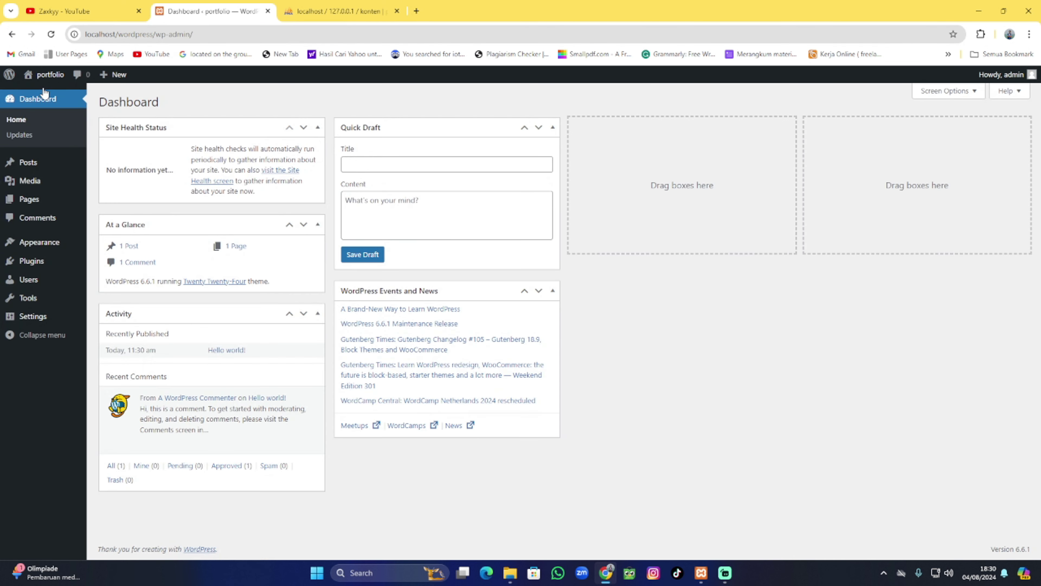
# Confirm Twenty Twenty-Four is the active theme and visit the live portfolio site.
pyautogui.moveTo(44, 257)
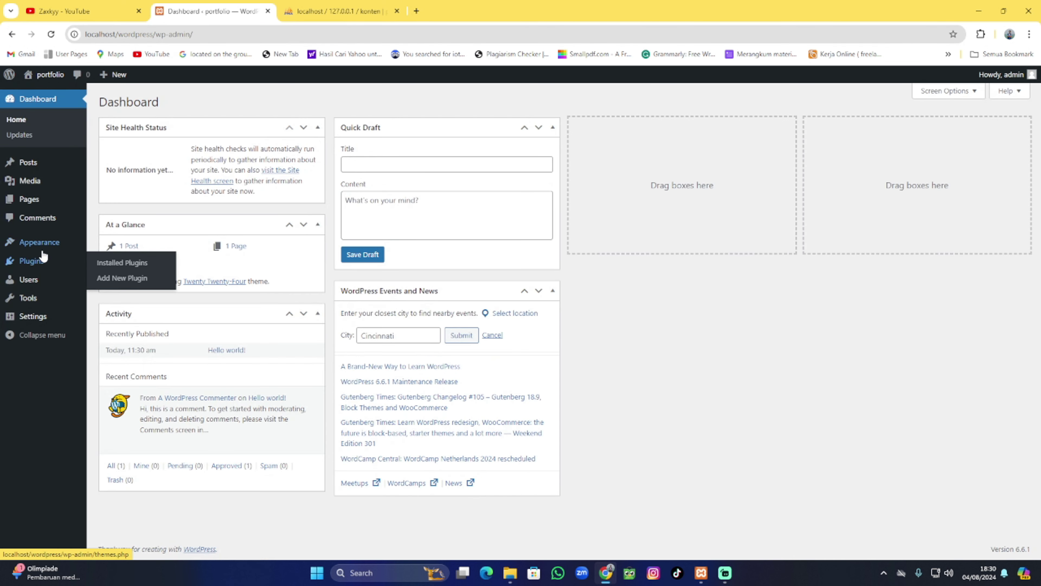
pyautogui.click(91, 253)
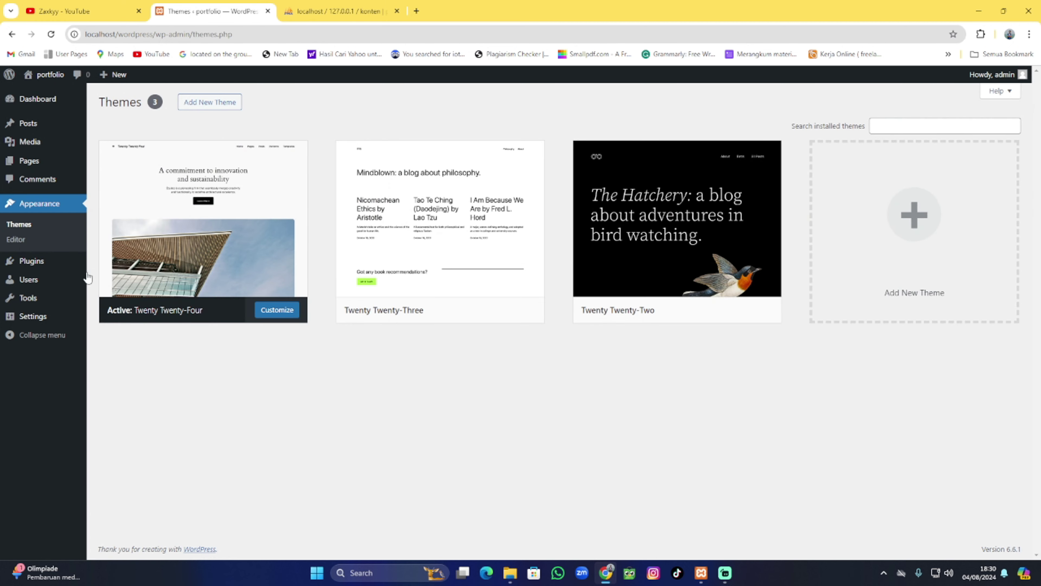
pyautogui.moveTo(88, 278)
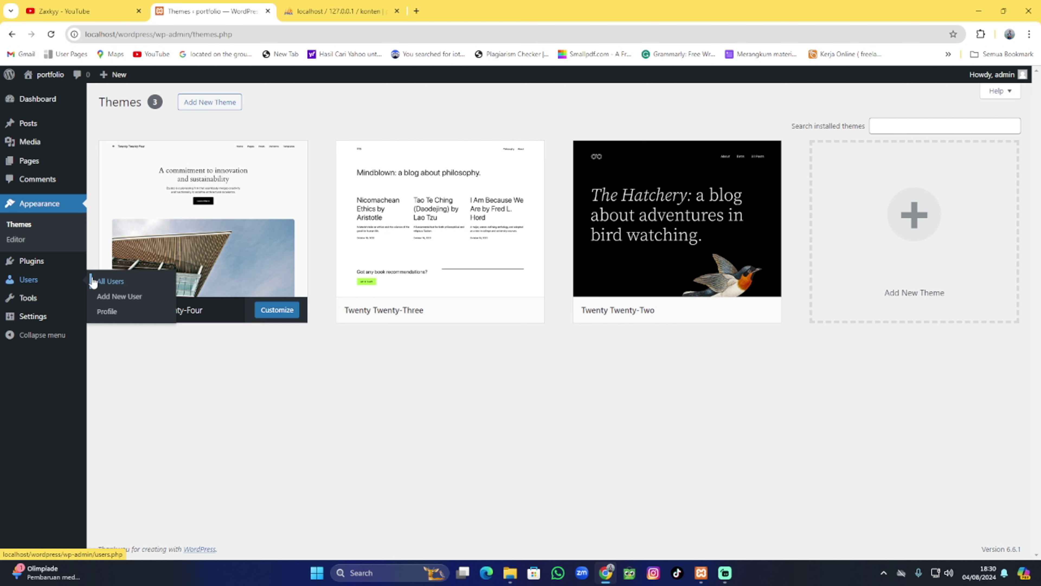
pyautogui.moveTo(175, 220)
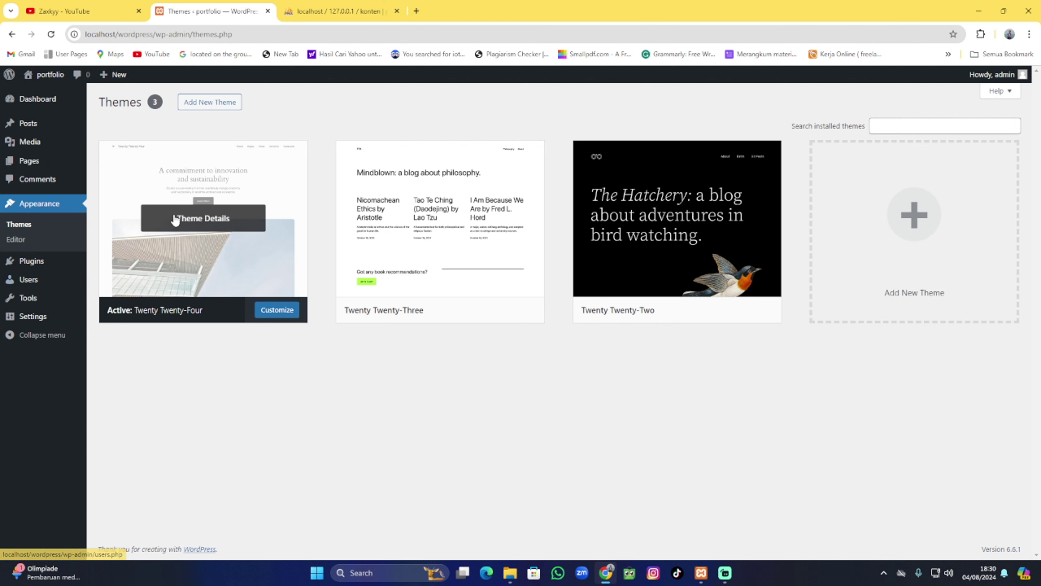
pyautogui.moveTo(49, 77)
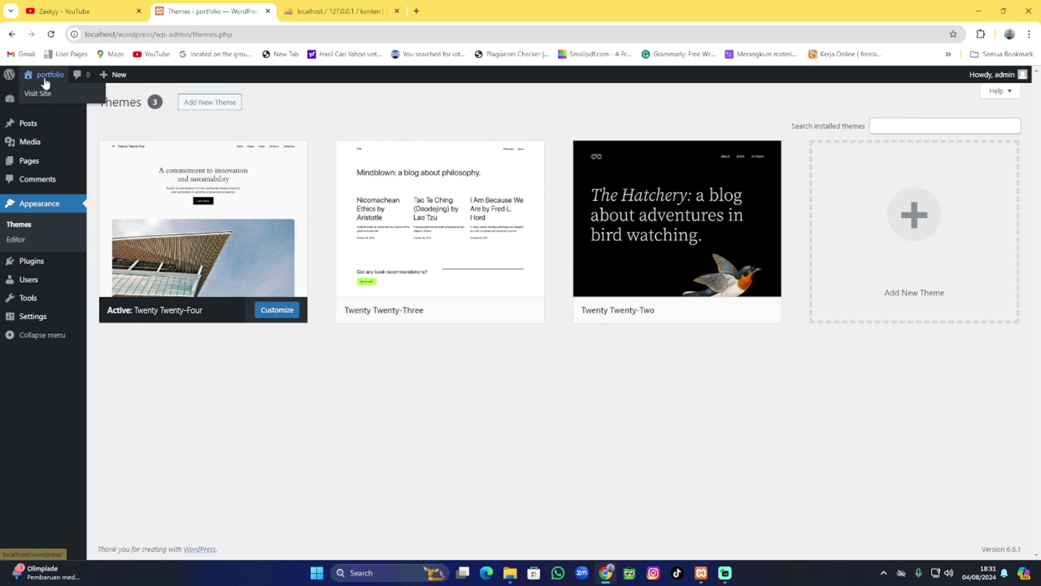
pyautogui.click(47, 95)
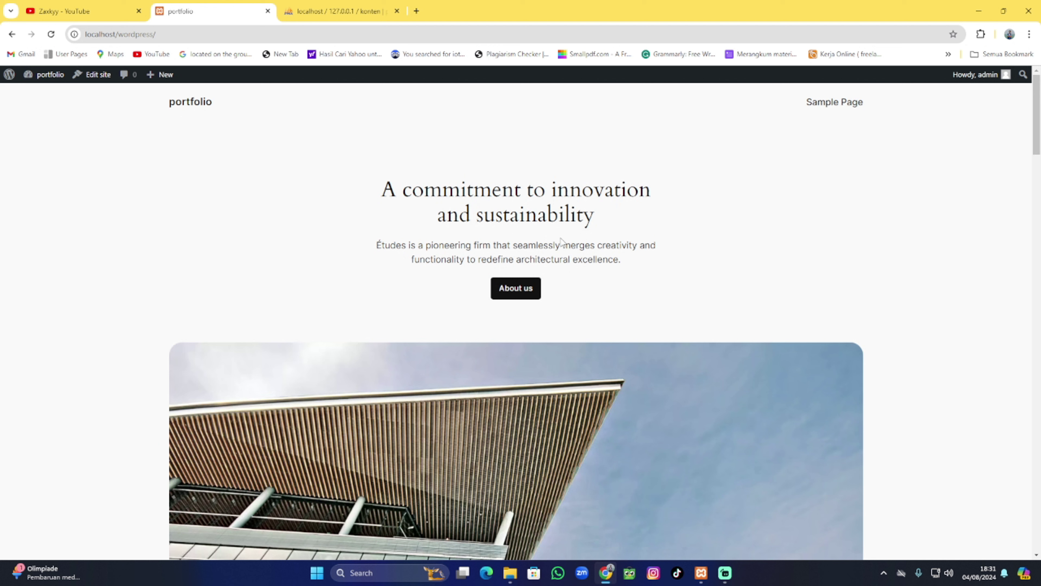